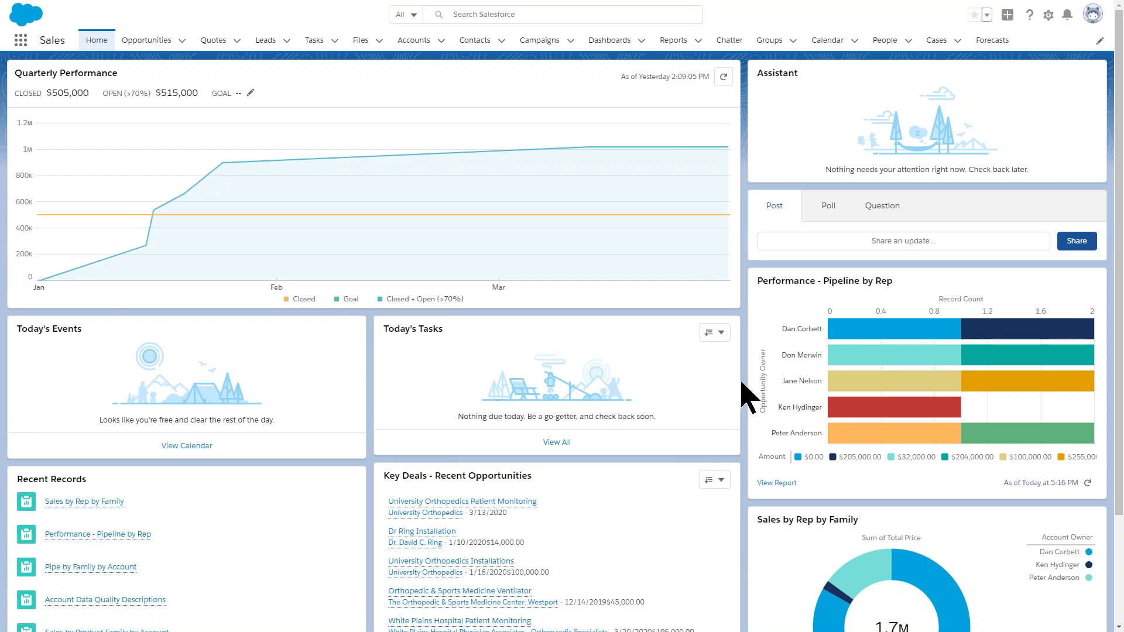
Search all records for "uni" and open the University Orthopedics account.
scroll(826, 285, down, 1)
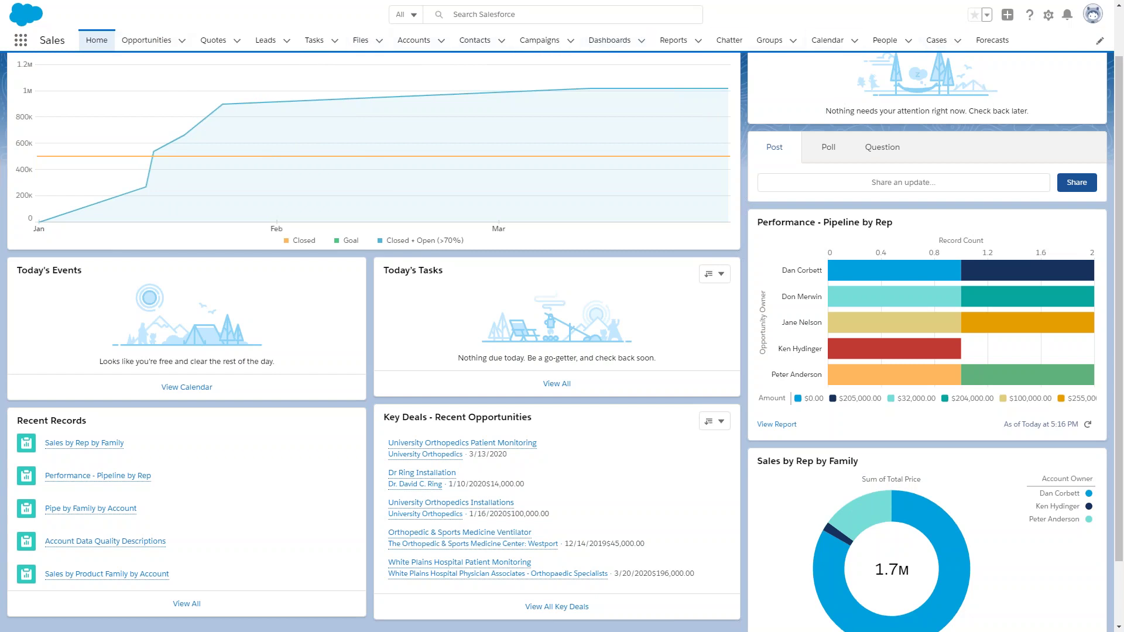
click(531, 15)
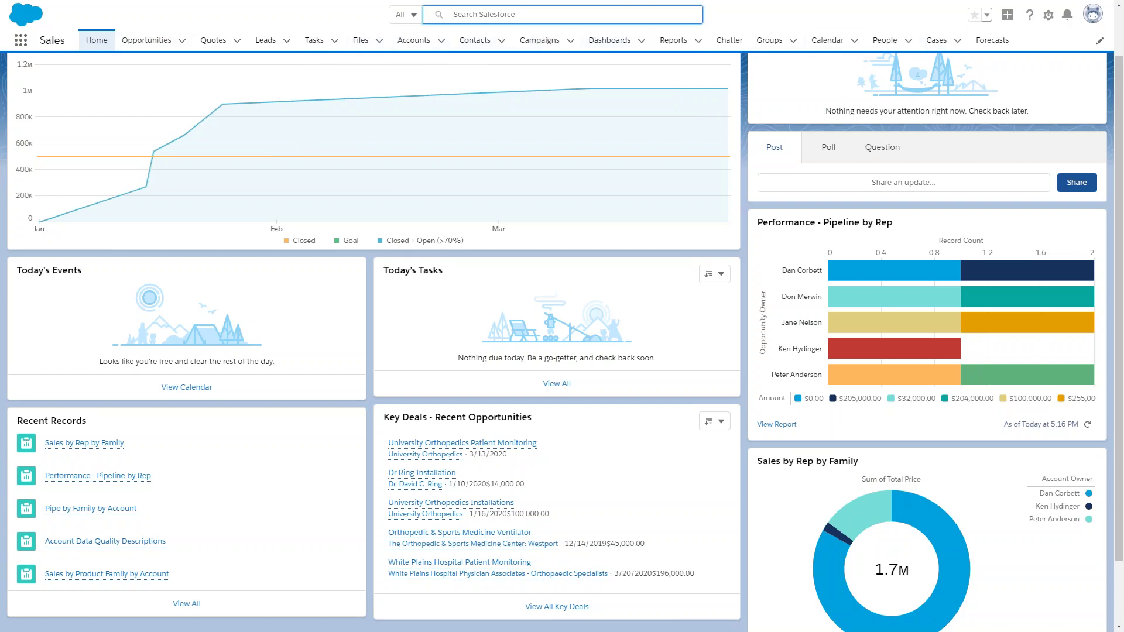
text(unit)
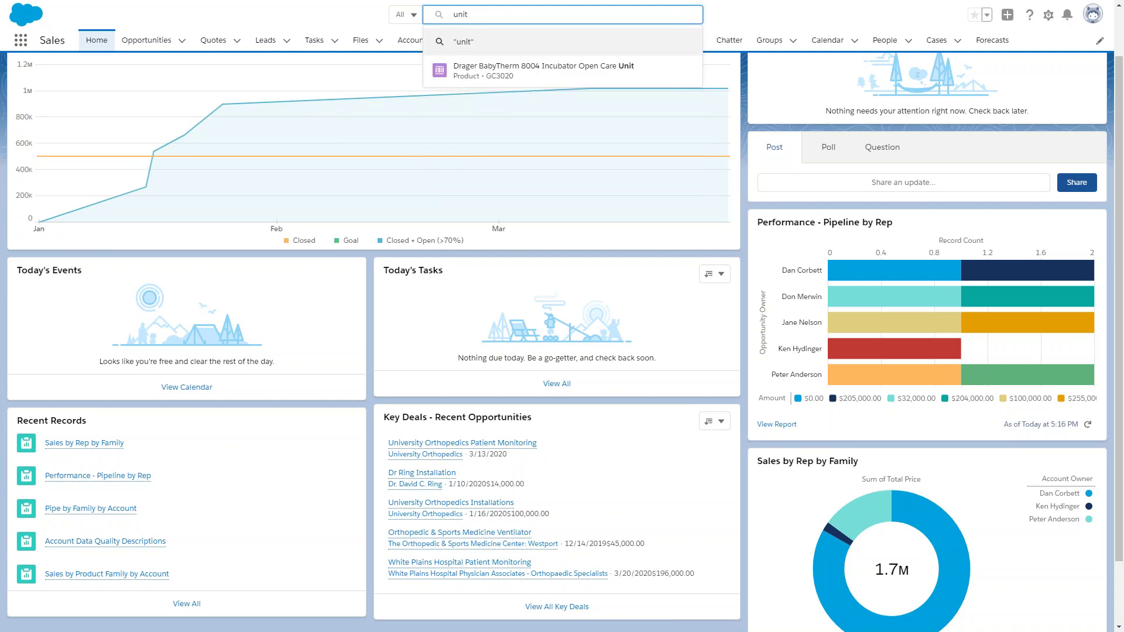
text(ed)
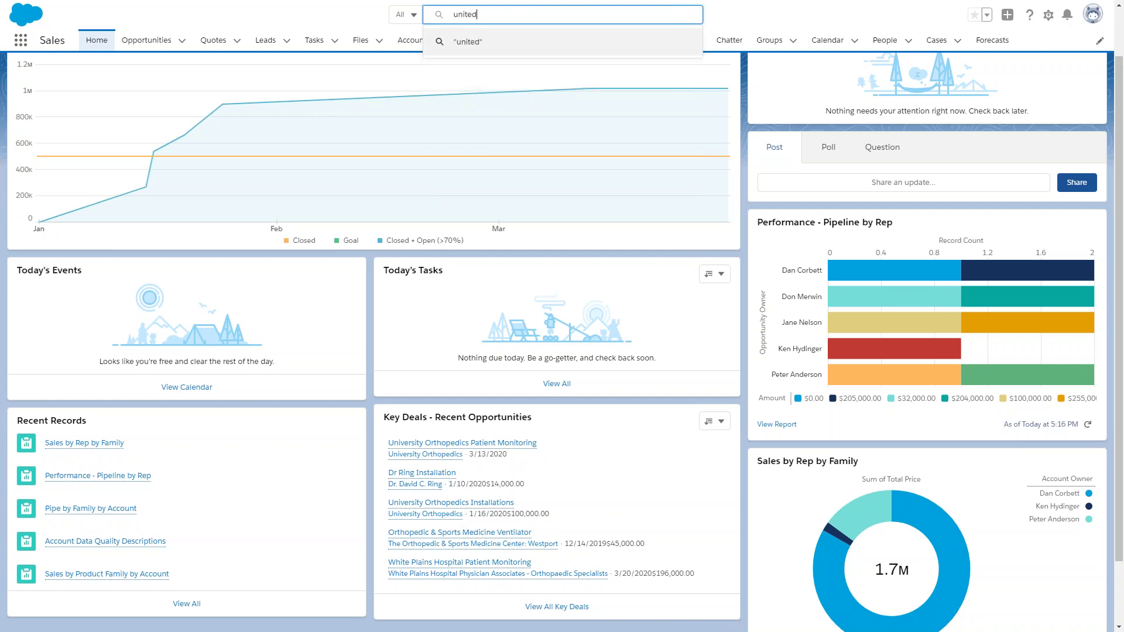
key(BackSpace)
key(BackSpace)
key(BackSpace)
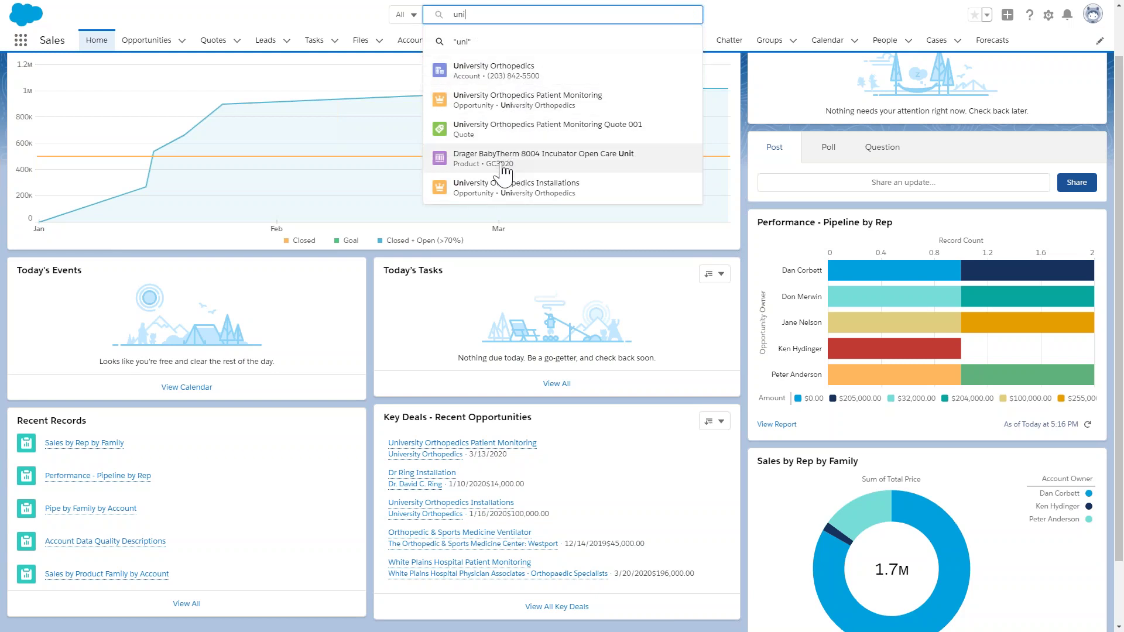
click(503, 77)
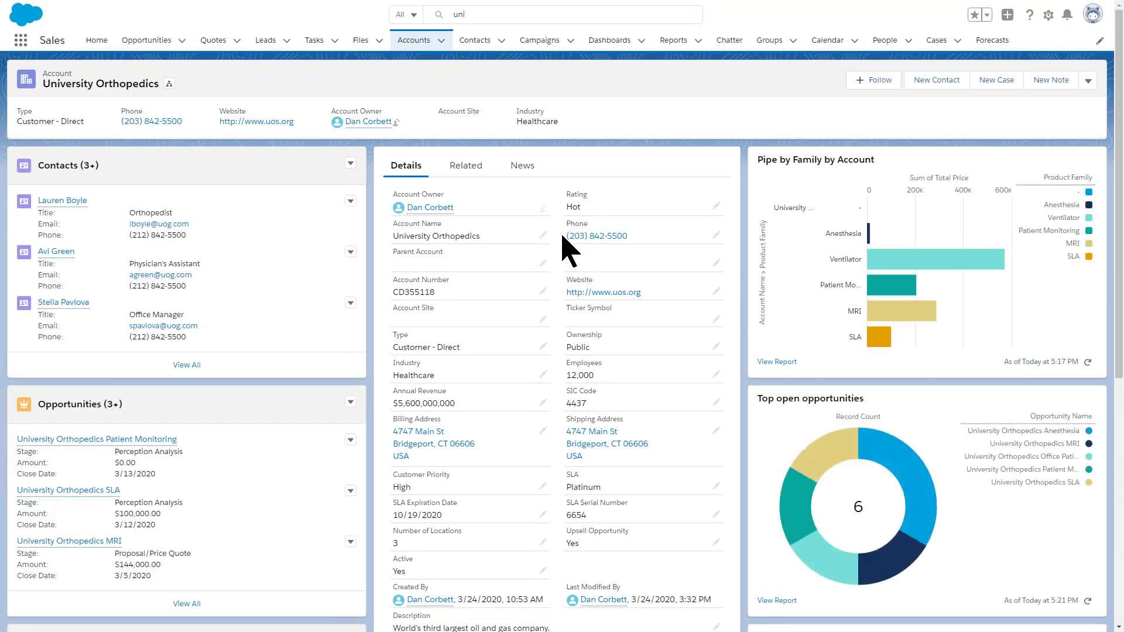
Examine the account's contacts, opportunities, assets, cases, work orders, activity and the open opportunities chart.
scroll(590, 393, down, 1)
scroll(591, 393, down, 2)
scroll(263, 243, up, 3)
scroll(144, 354, down, 1)
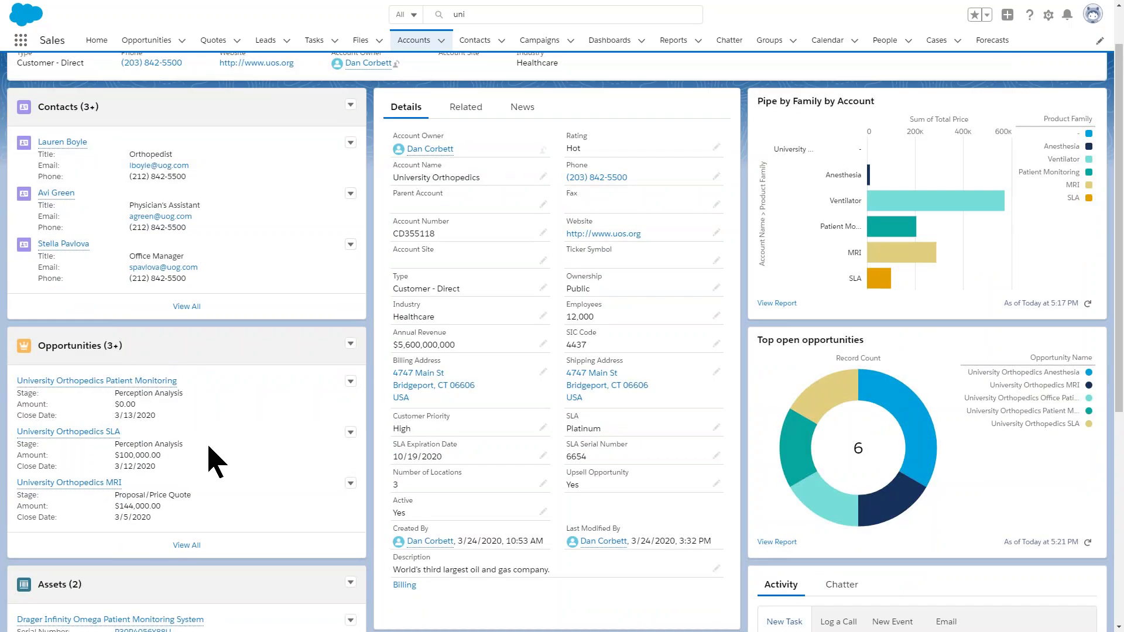
scroll(203, 494, down, 3)
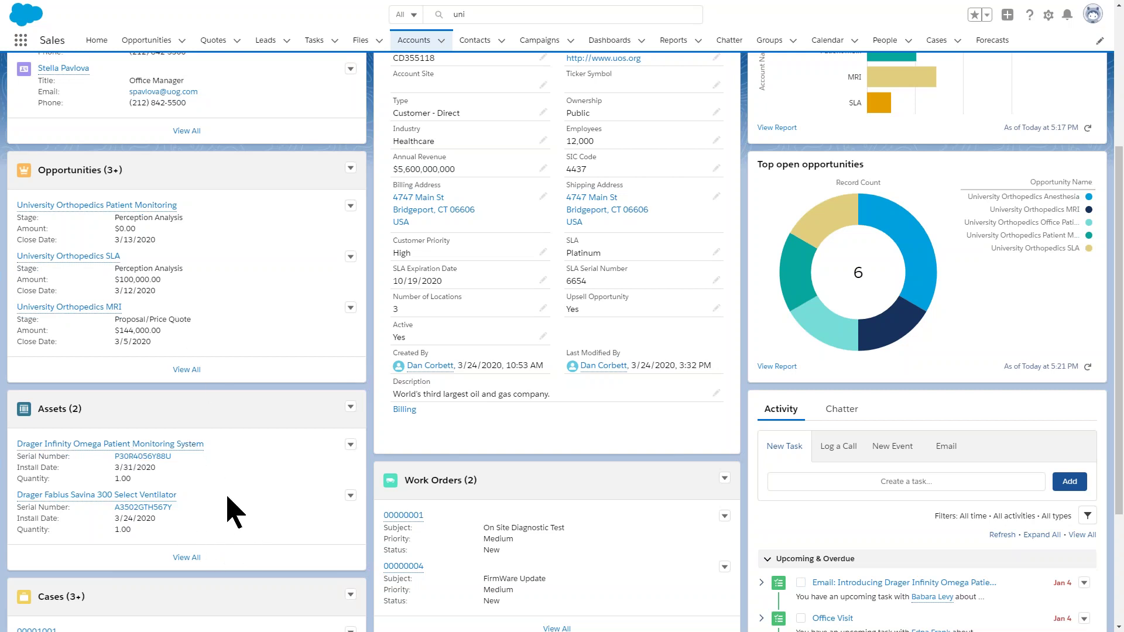
scroll(233, 503, down, 3)
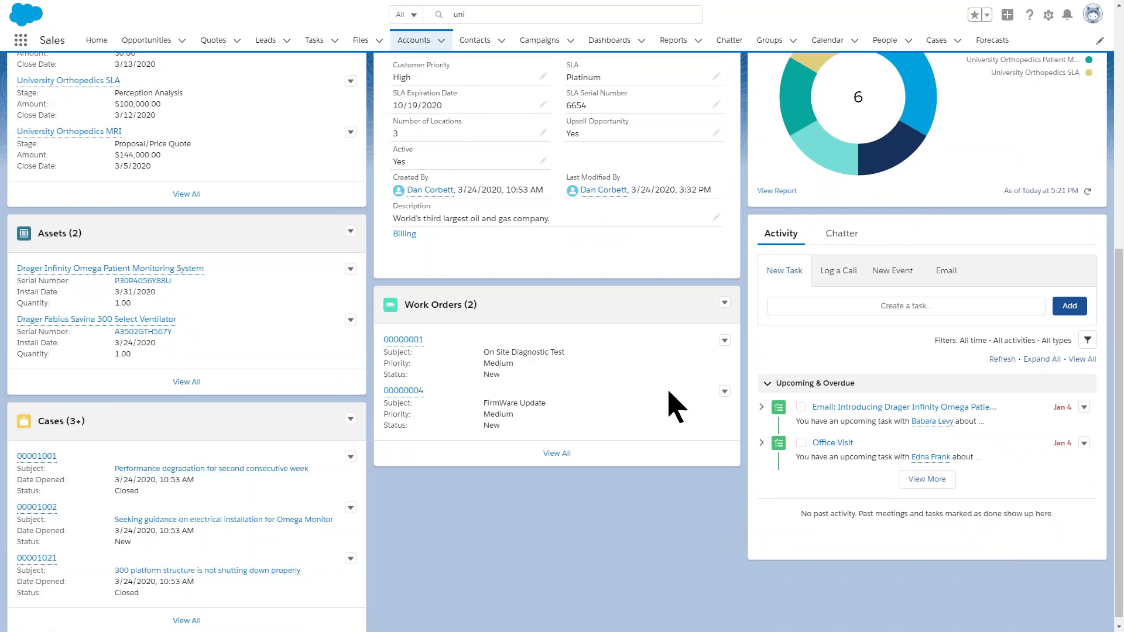
scroll(676, 404, up, 4)
scroll(676, 404, up, 2)
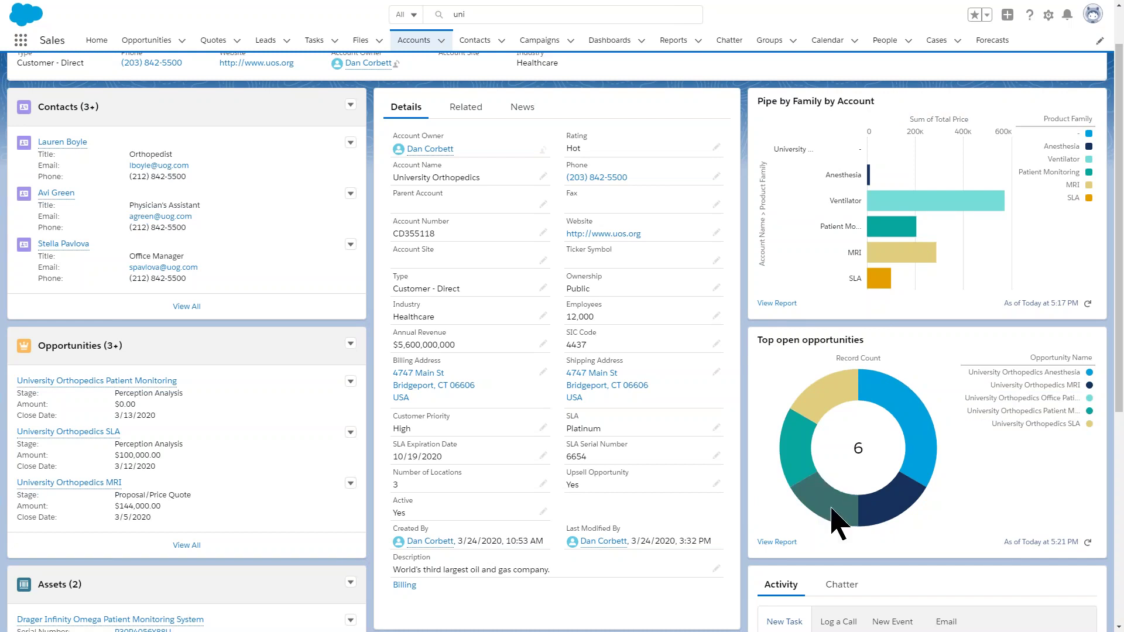
mouse_move(837, 508)
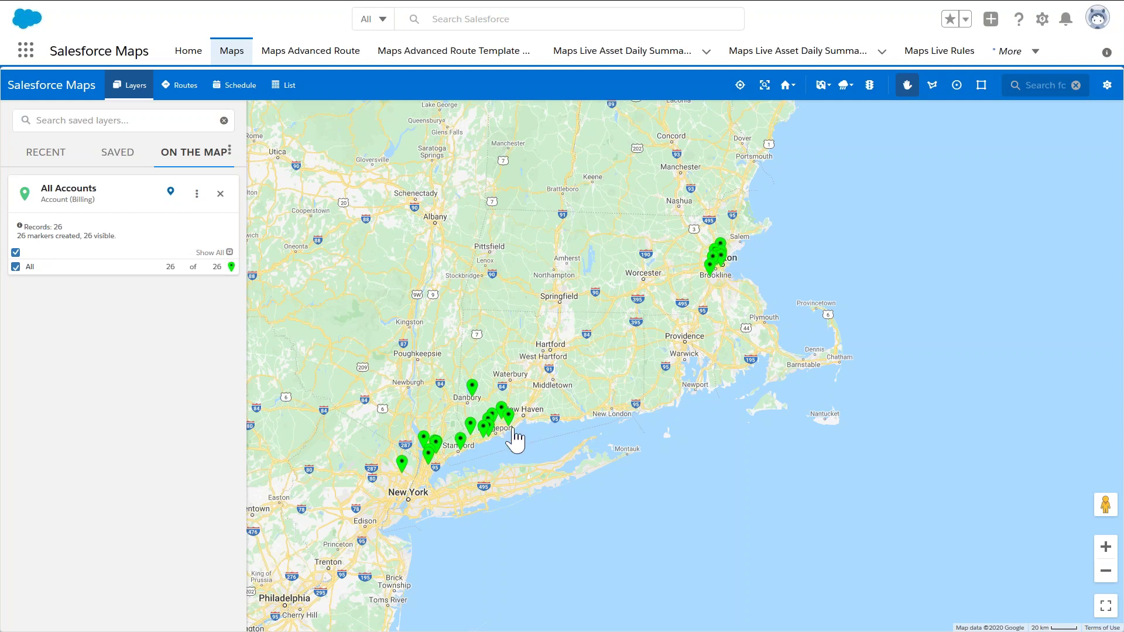
Add the saved personal layers Practices not Visited and My Prospects to the Salesforce map.
click(111, 157)
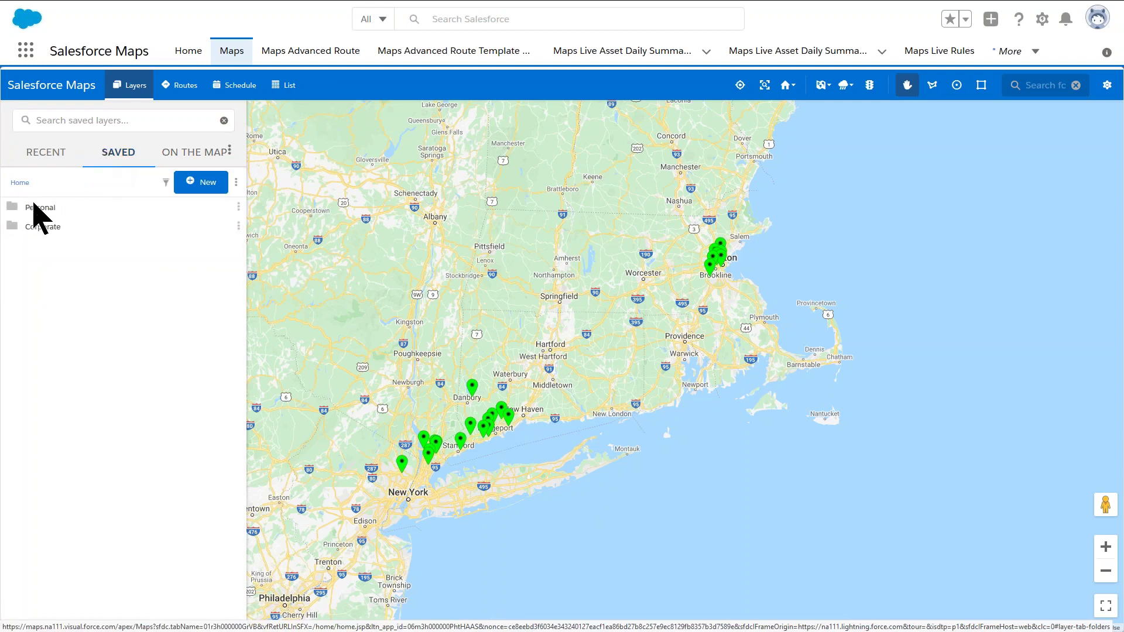
click(35, 226)
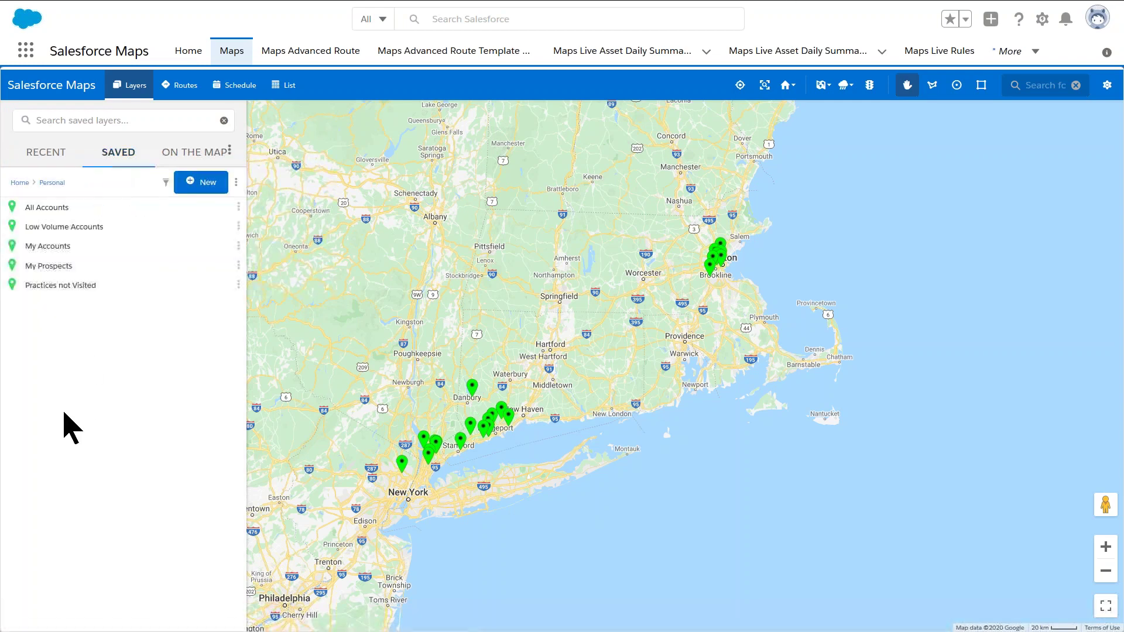
click(58, 287)
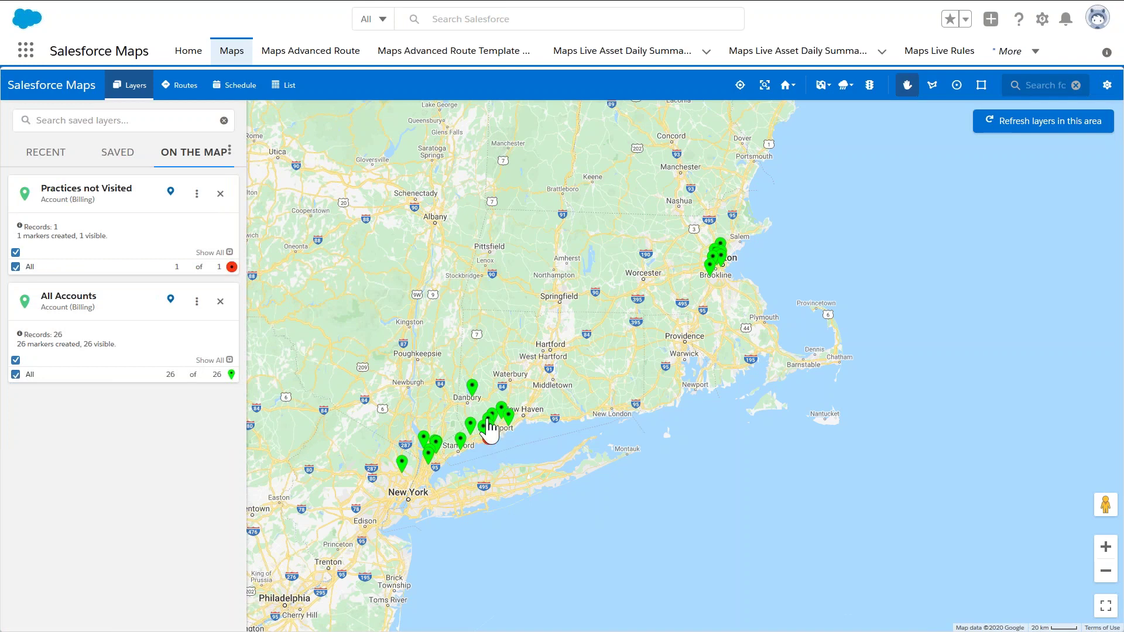
click(117, 152)
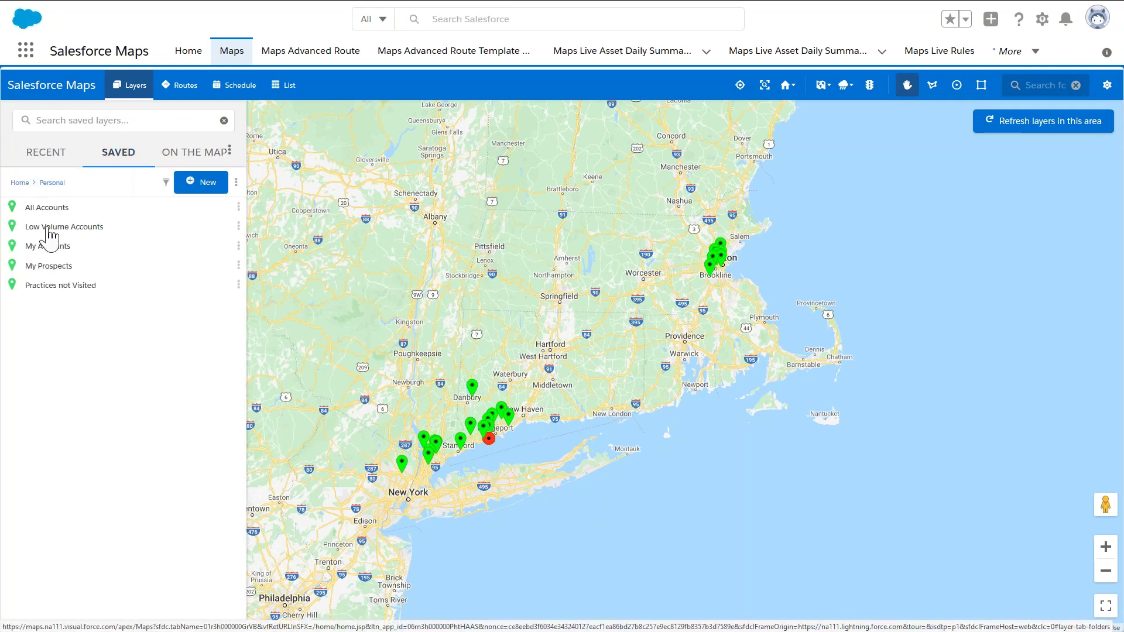
click(49, 265)
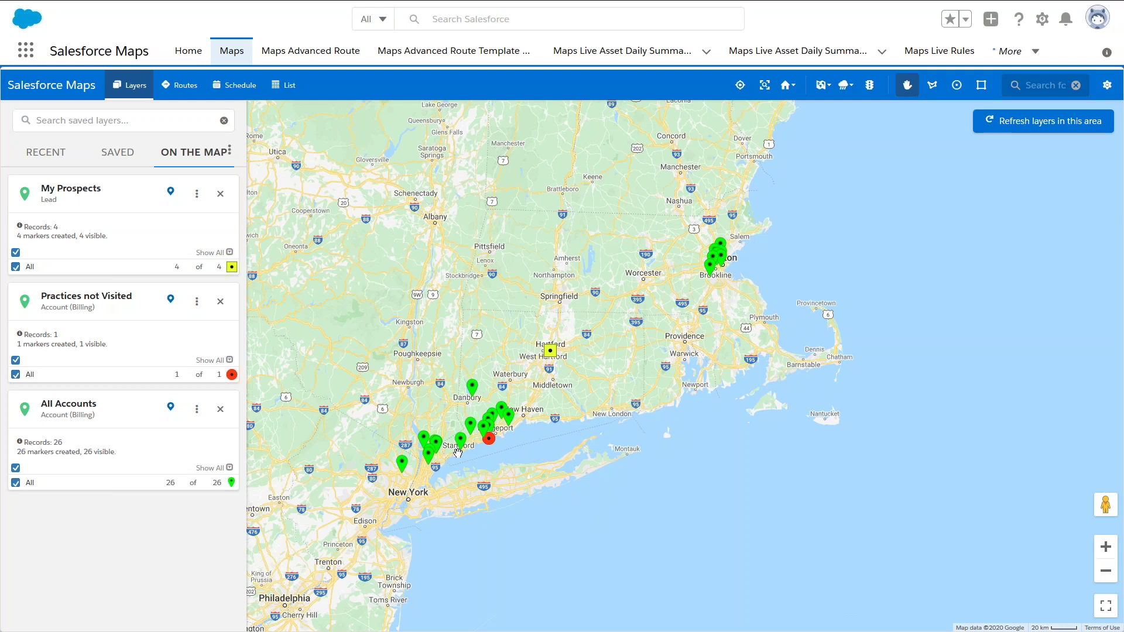
View the available actions for the Practices not Visited marker on the map and close its details.
click(489, 440)
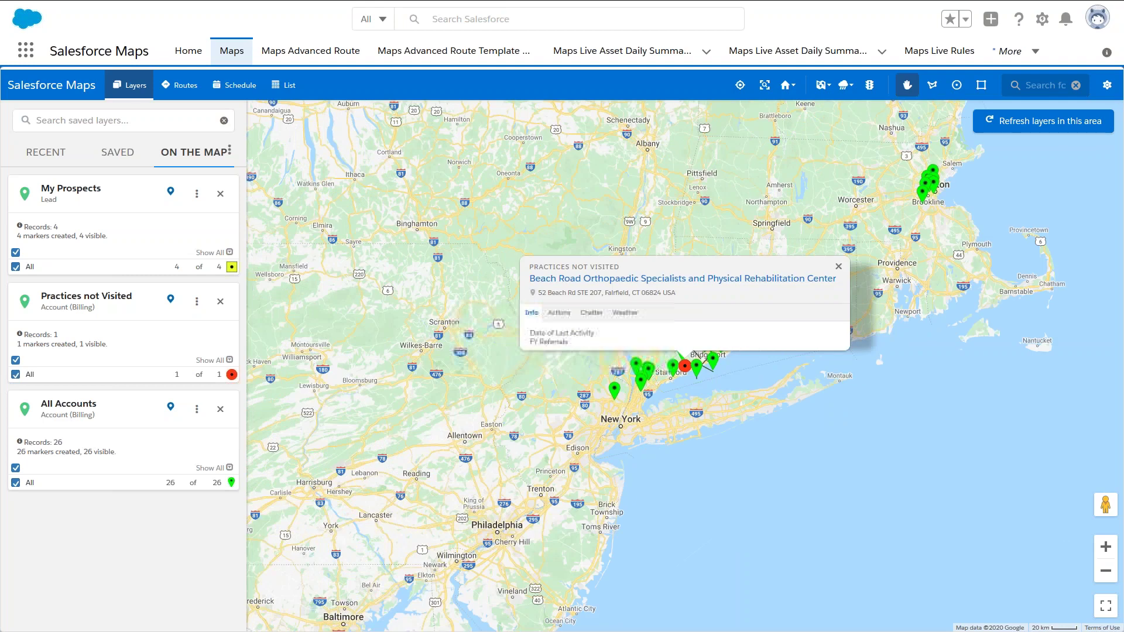
click(559, 315)
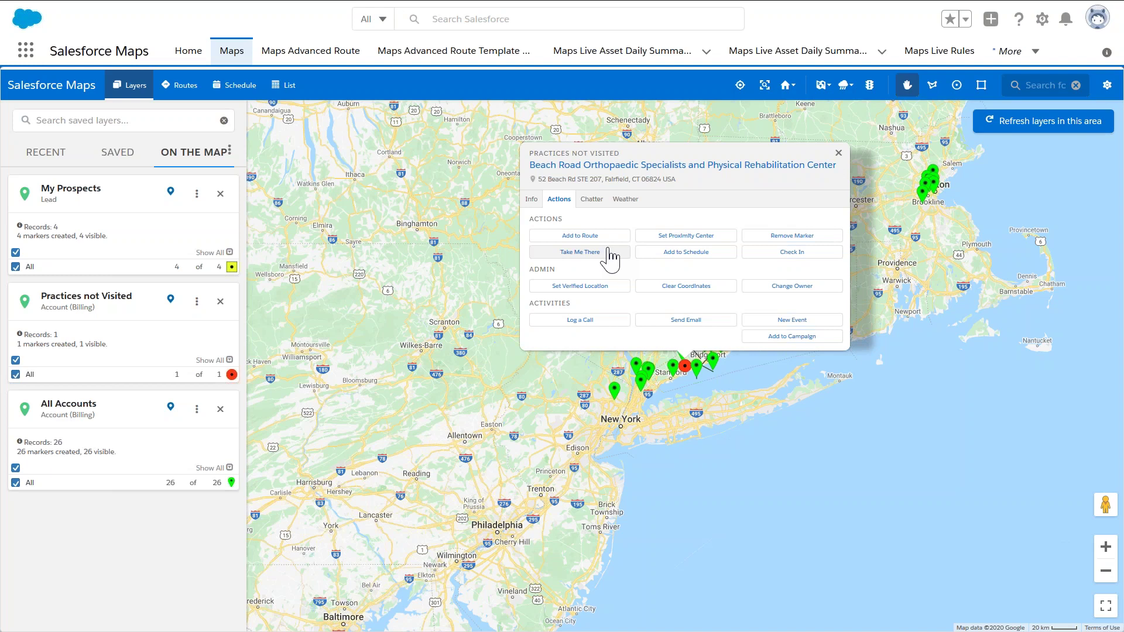
click(838, 154)
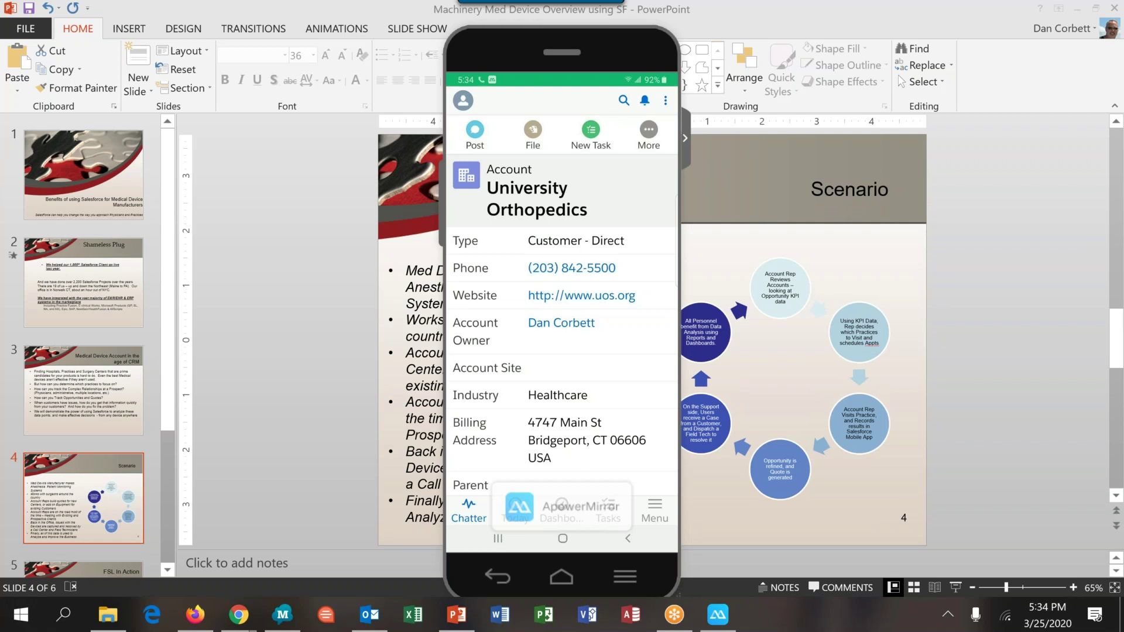
In the mirrored Salesforce mobile app, review the University Orthopedics account page and its Contacts list, and return to the account.
scroll(562, 325, down, 8)
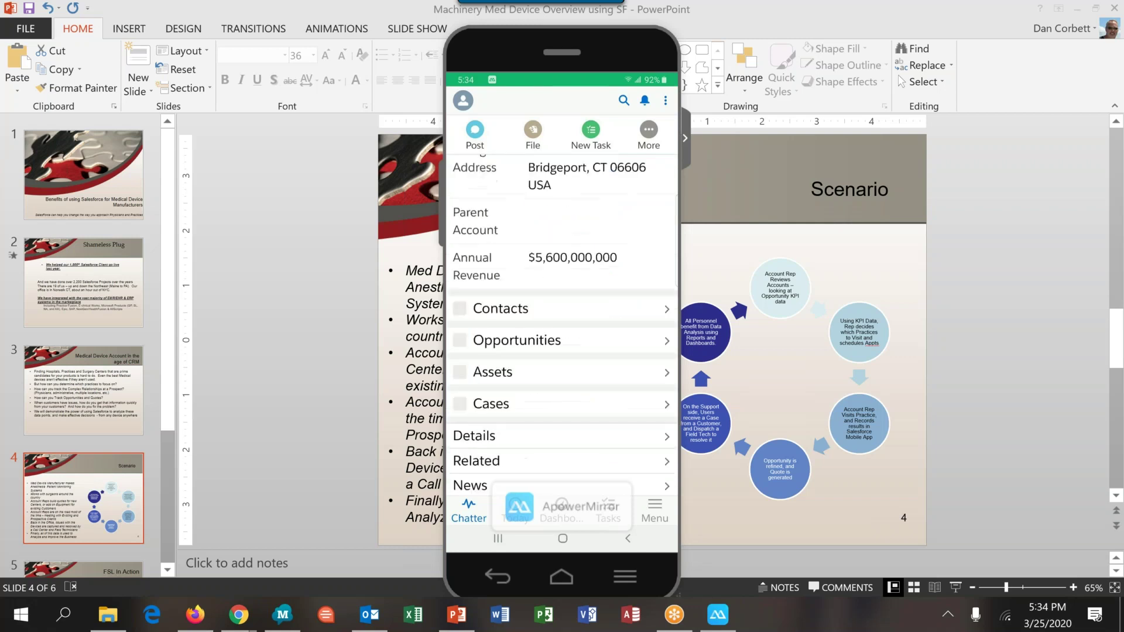
scroll(562, 325, up, 3)
scroll(562, 325, down, 6)
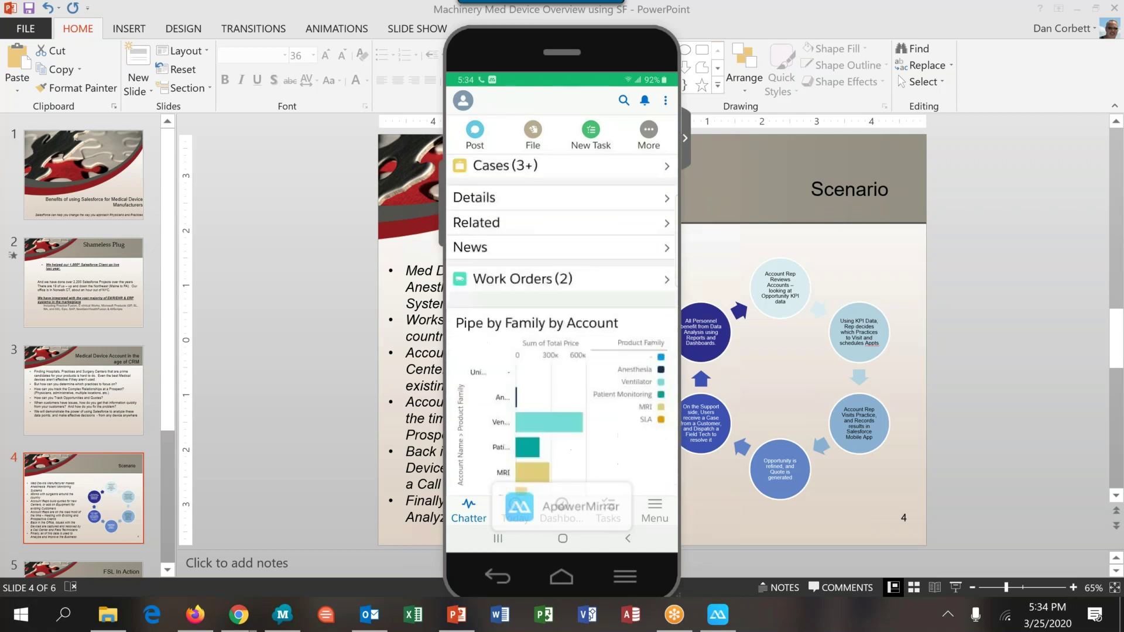
scroll(562, 325, up, 6)
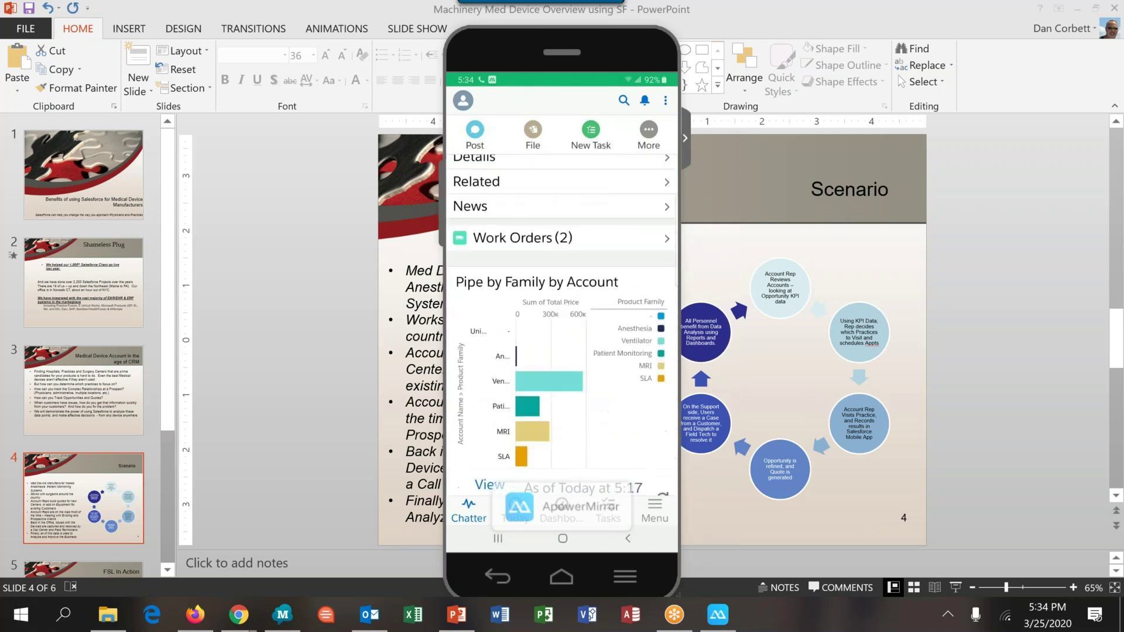
click(531, 306)
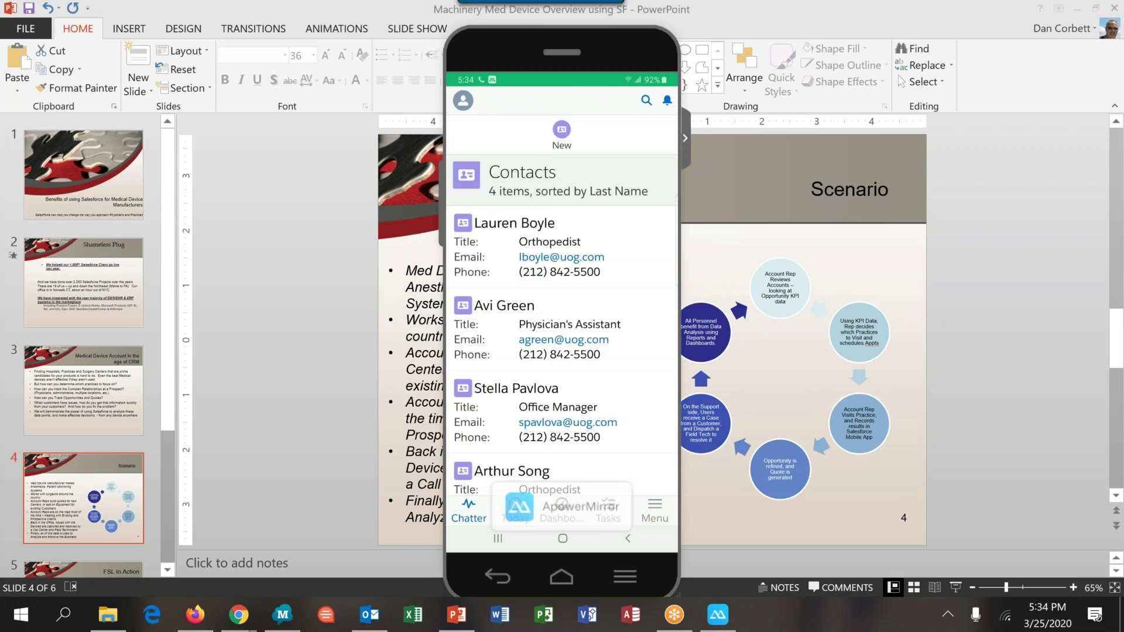
click(628, 538)
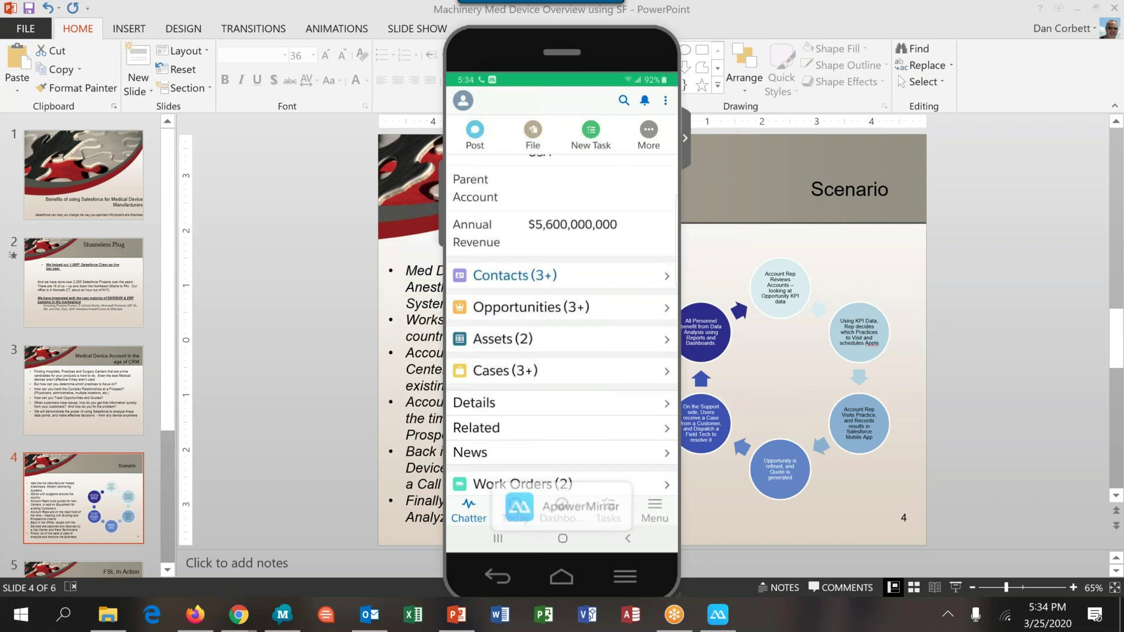
View the account's mobile actions and the Log a Call form, and leave the form without saving.
click(649, 134)
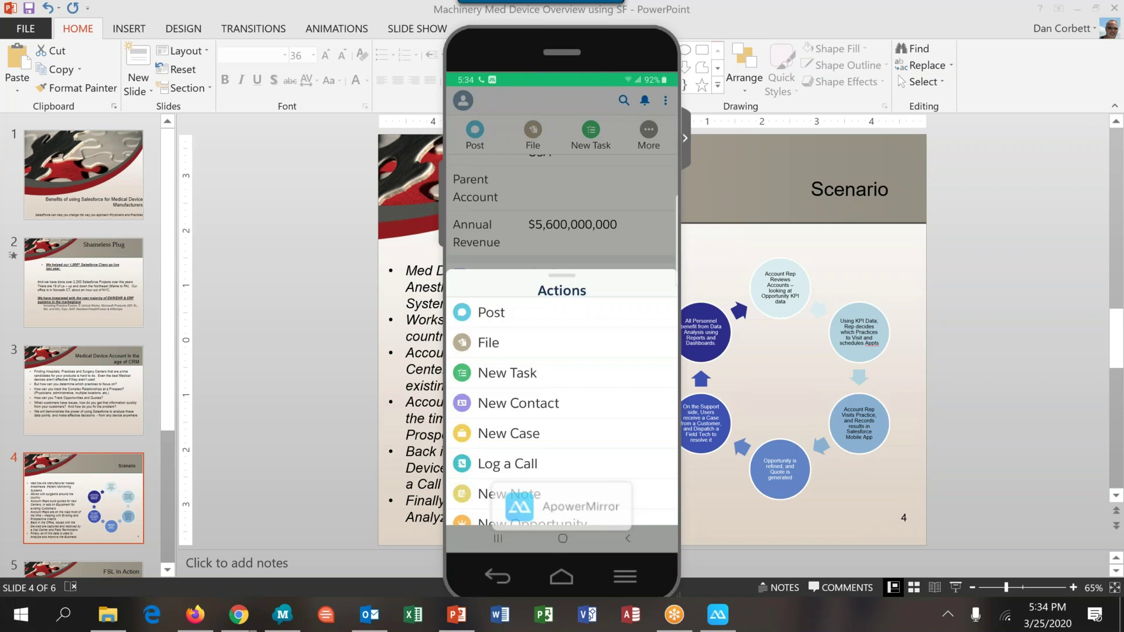
click(507, 463)
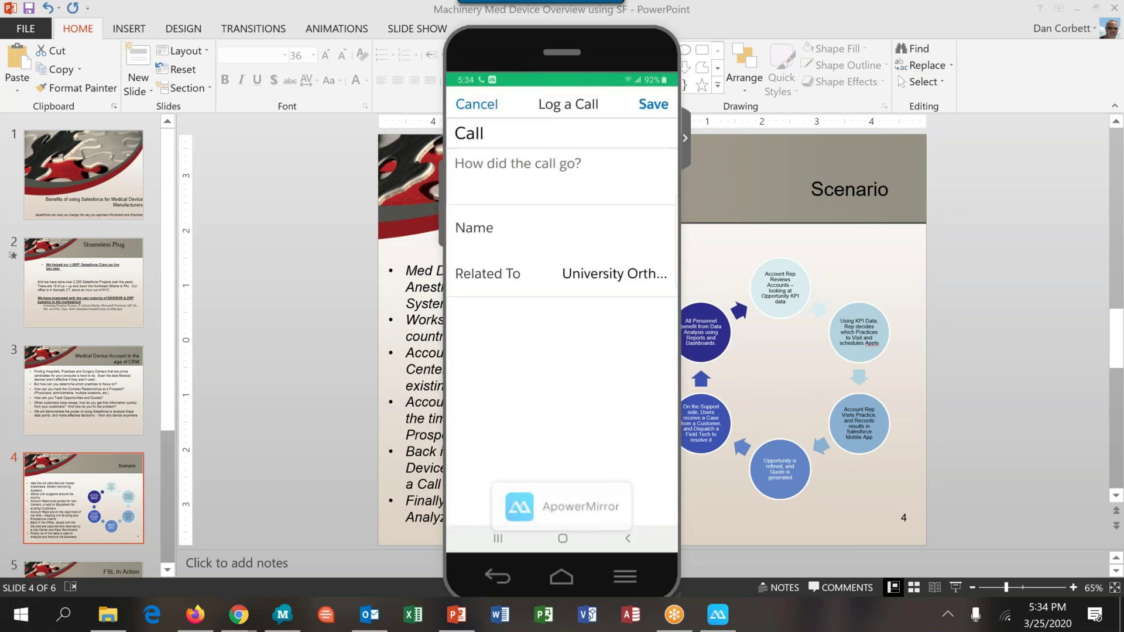
click(628, 538)
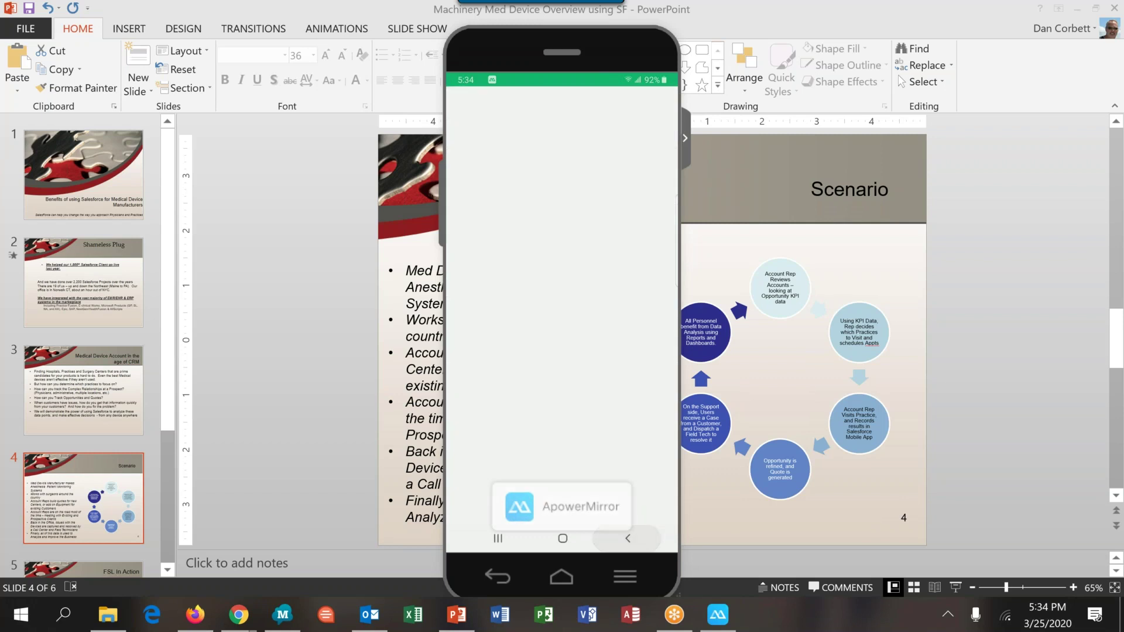
Start a post on the account that mentions a colleague, and turn on voice dictation for the message.
click(475, 130)
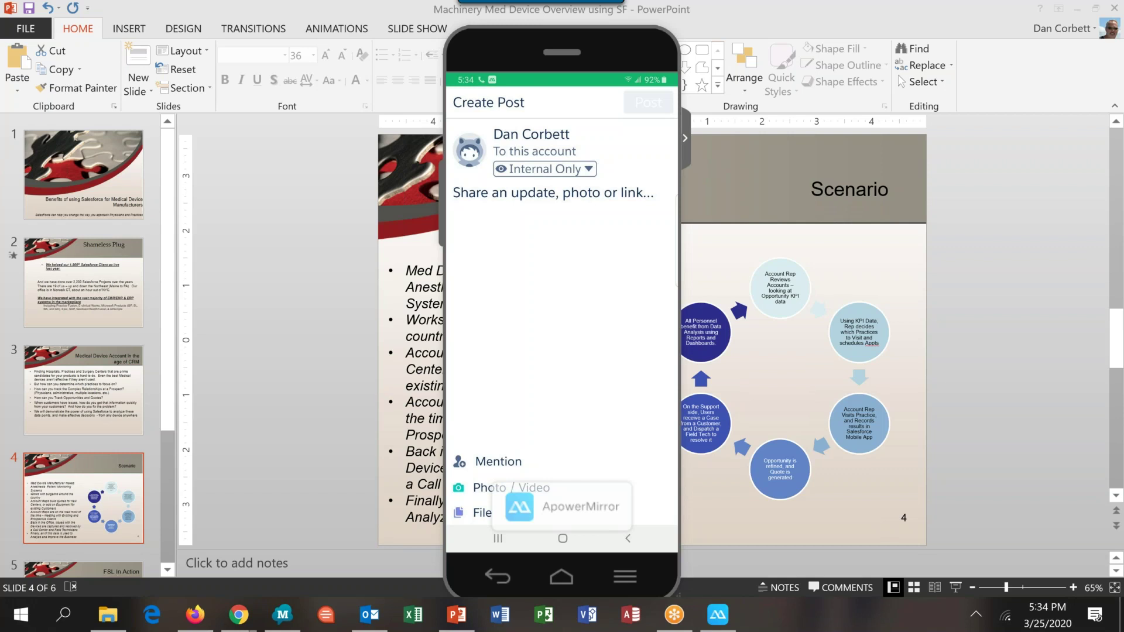
click(498, 462)
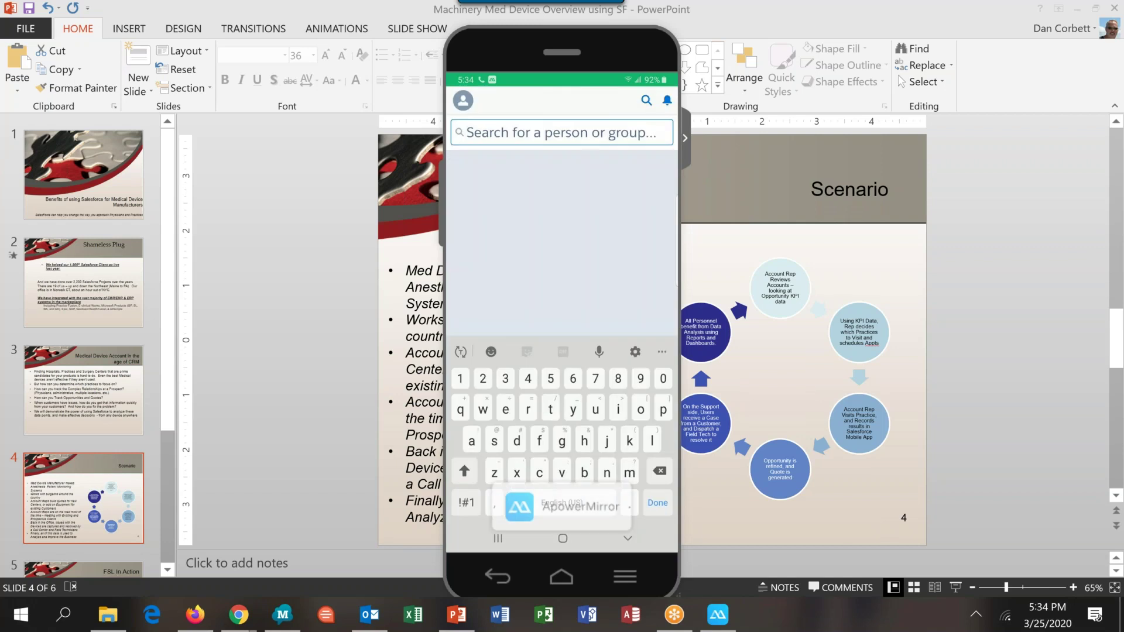
click(517, 439)
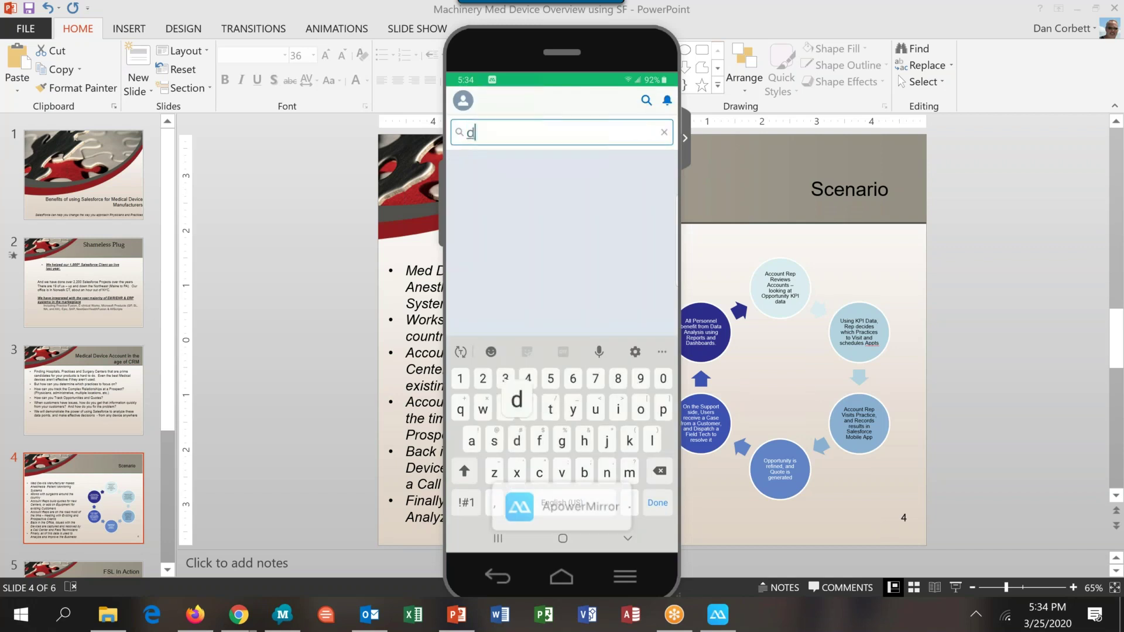
text(on)
click(517, 168)
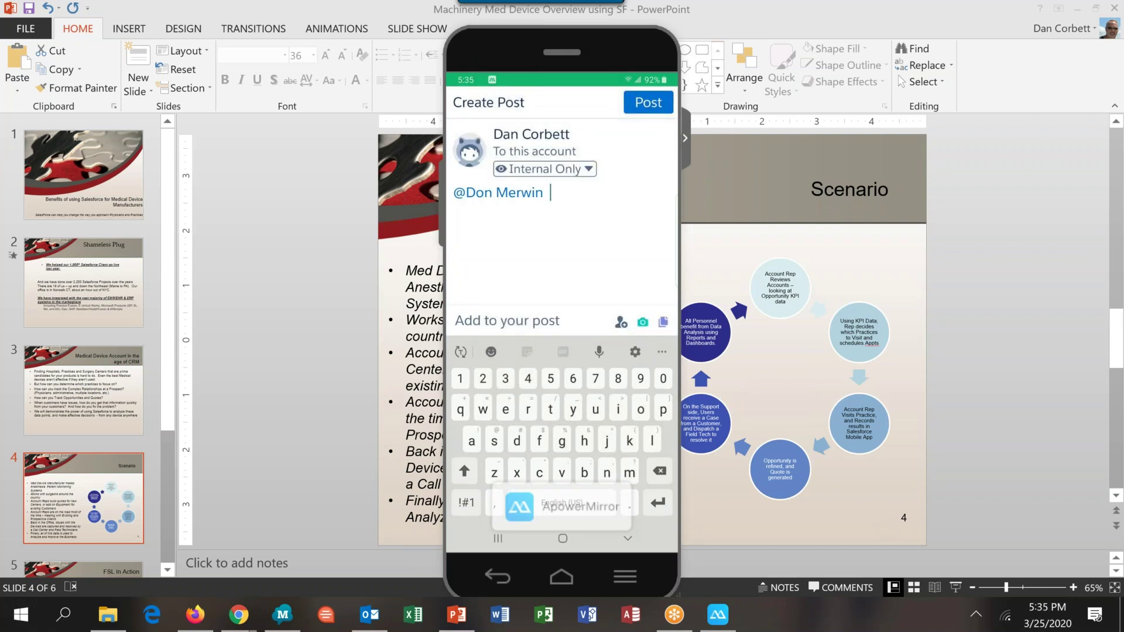
click(599, 352)
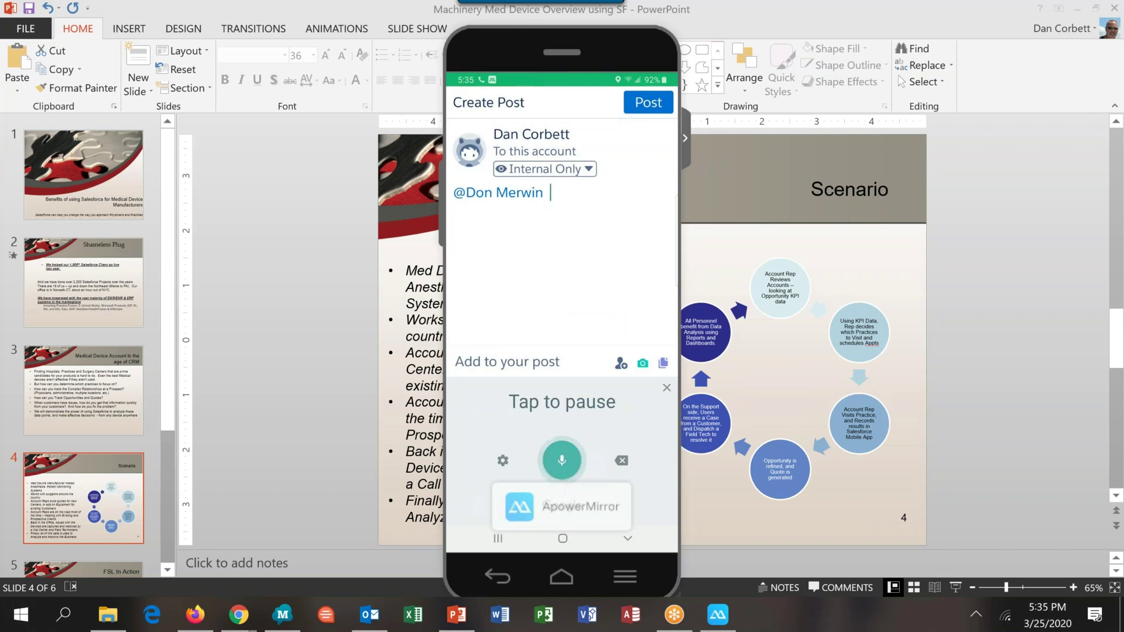
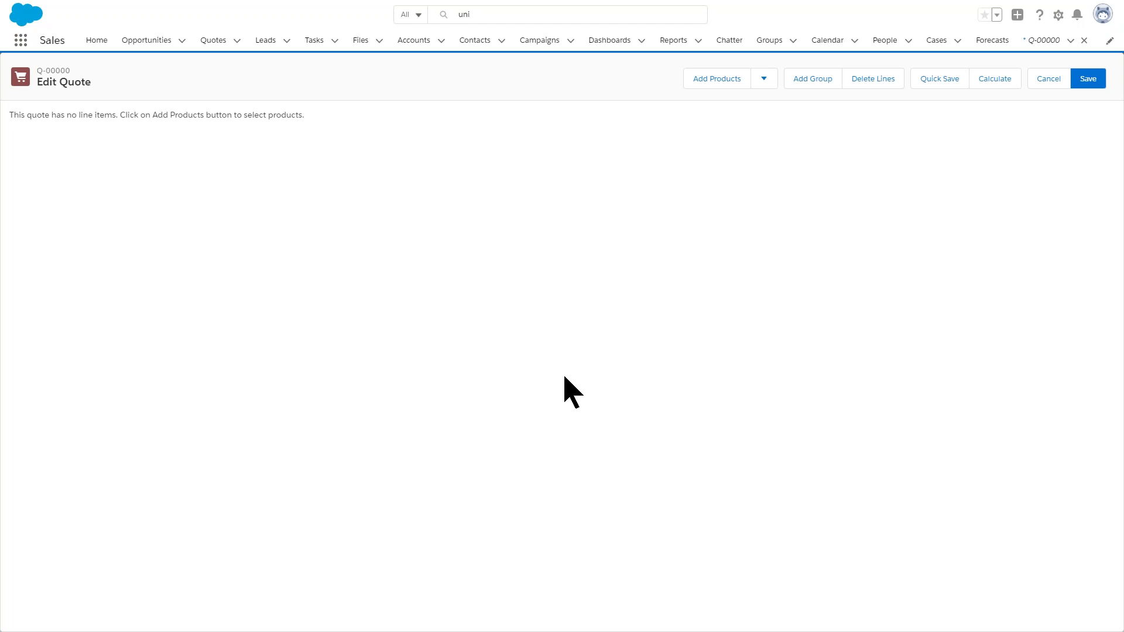
In the Salesforce Edit Quote page, select the Drager Infinity Omega Patient Monitoring System as the product to configure.
click(765, 81)
click(738, 141)
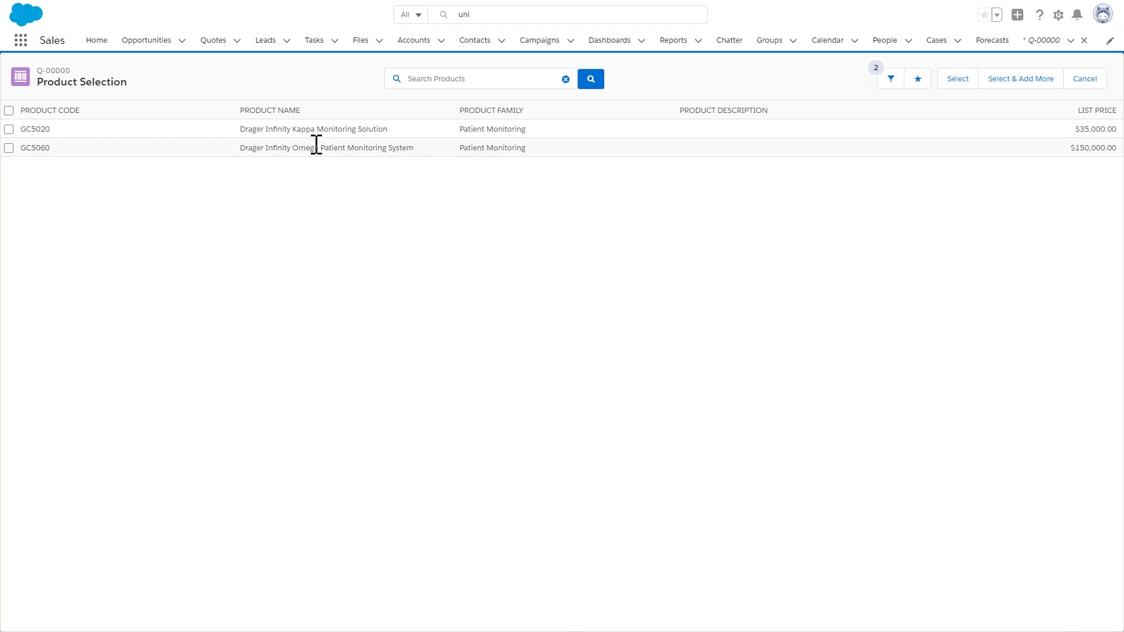
click(9, 148)
click(958, 82)
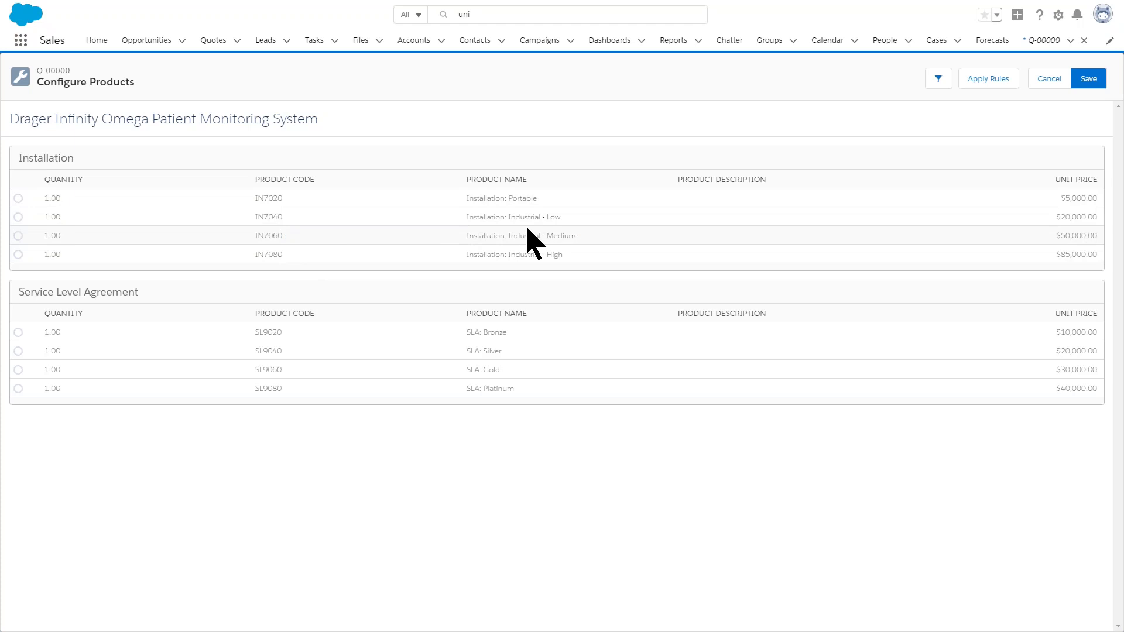
Configure the monitoring system with Installation: Industrial - Medium and SLA: Gold, and save the product configuration.
click(19, 235)
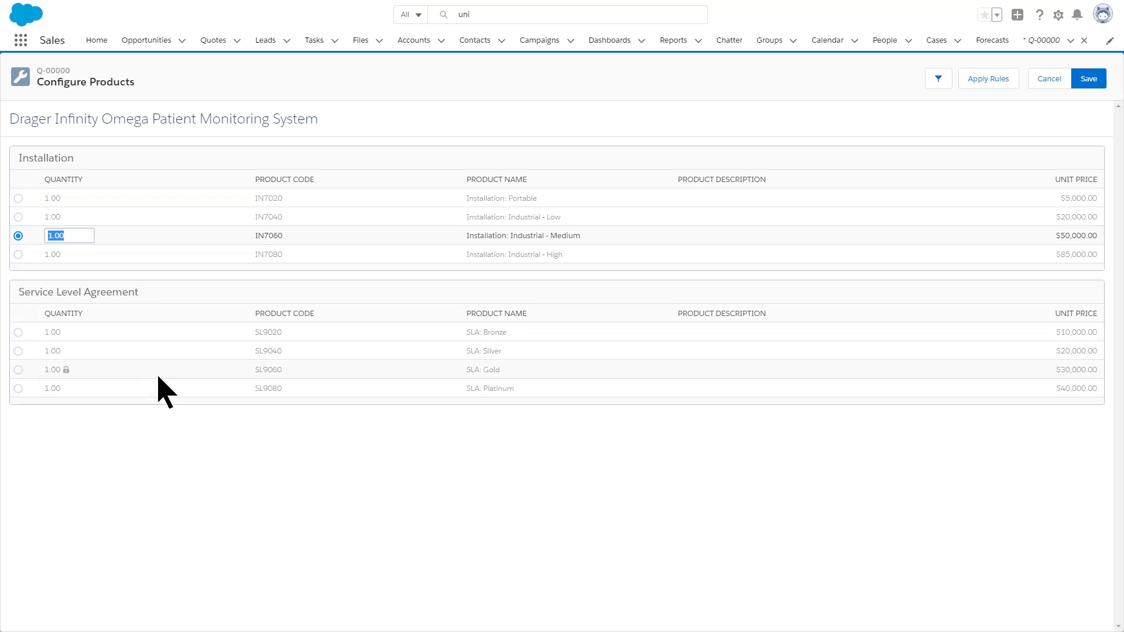
click(14, 370)
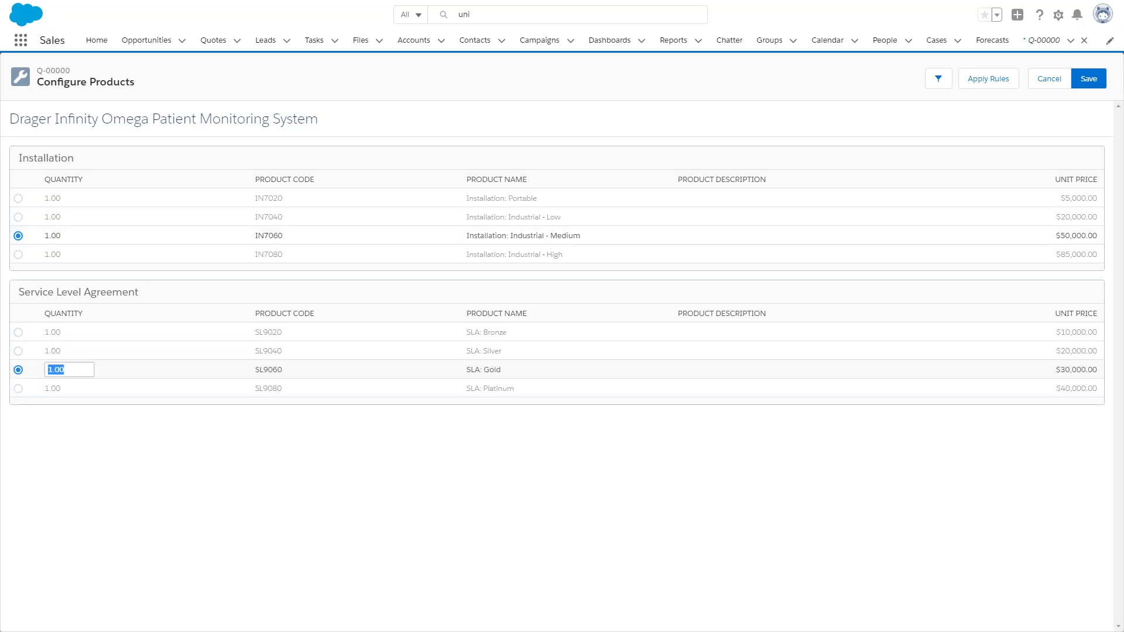
click(1088, 80)
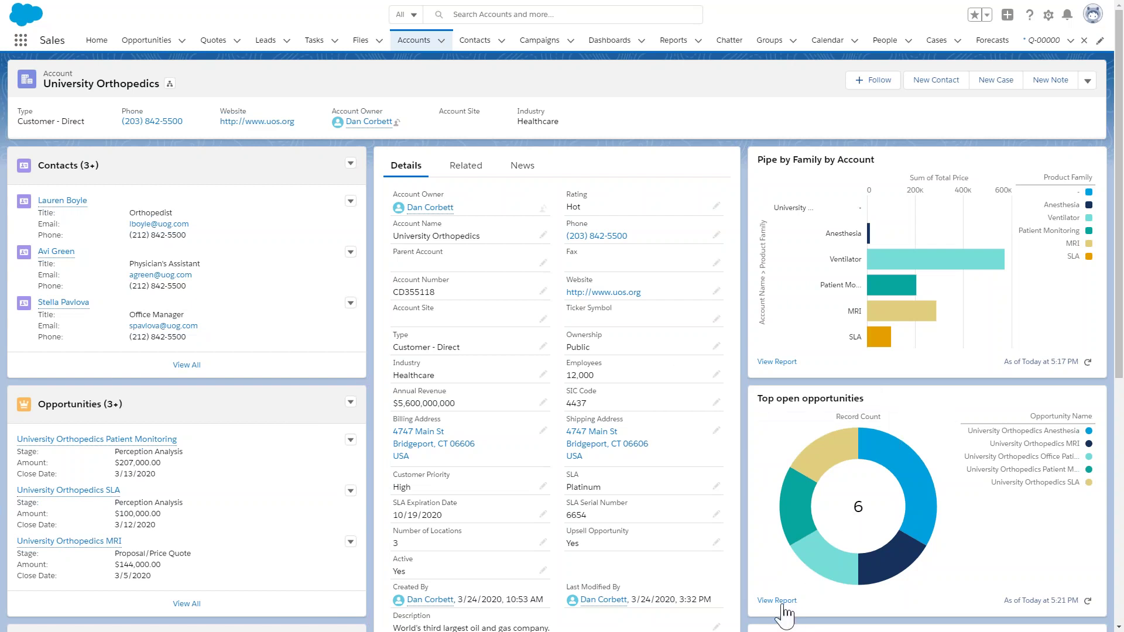
Refresh the Top open opportunities chart on the University Orthopedics account and review the account's details and its Drager assets.
click(1088, 601)
scroll(410, 395, down, 1)
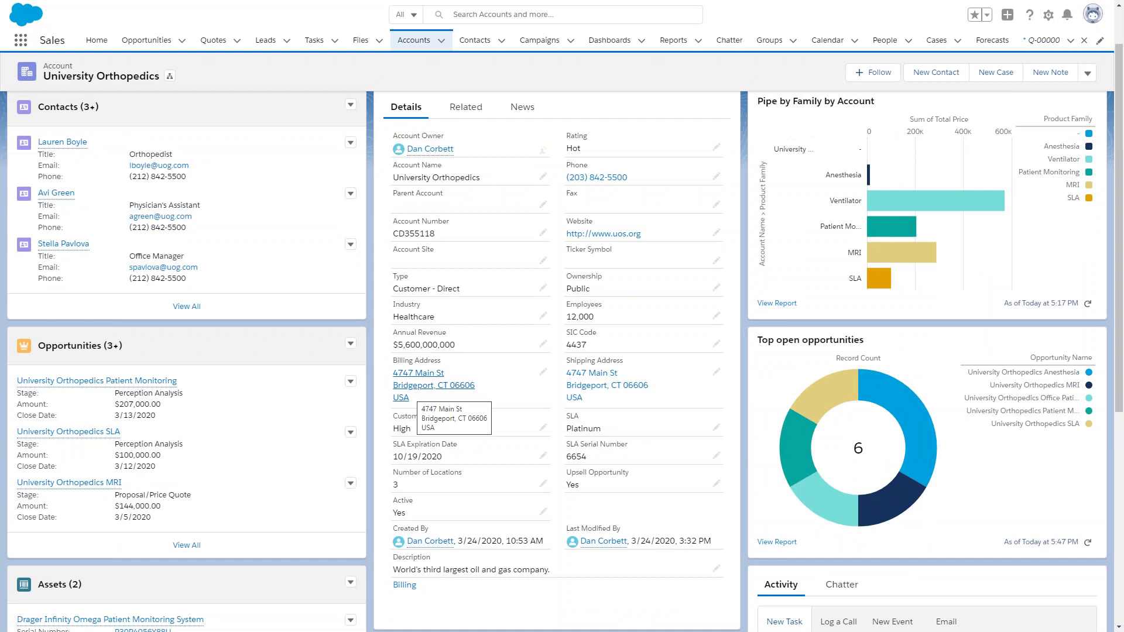
scroll(261, 451, down, 2)
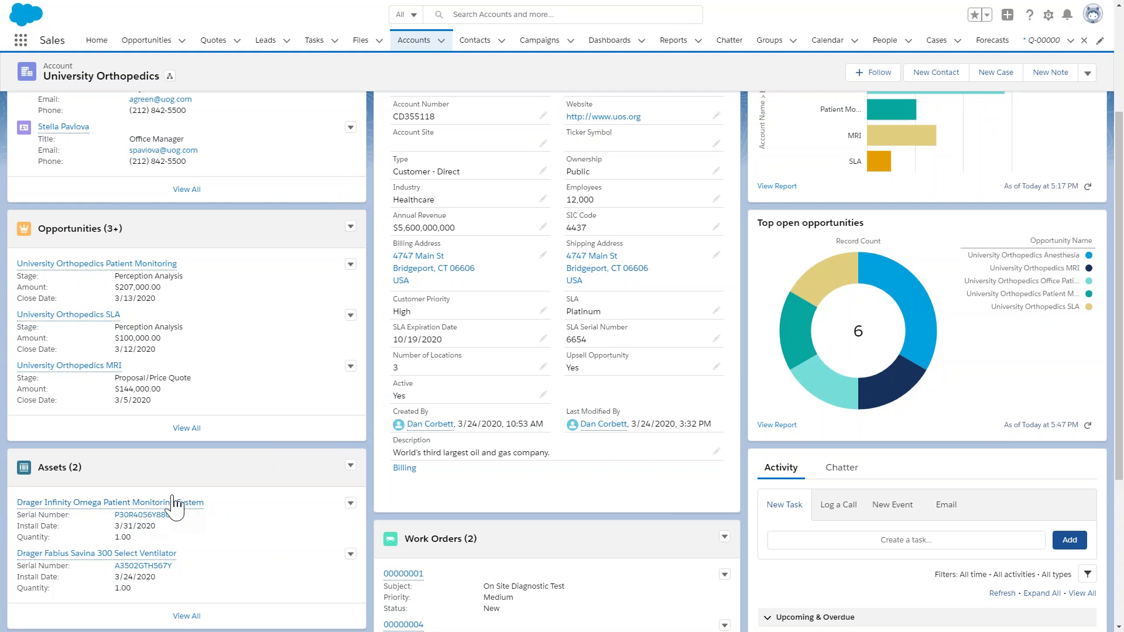
mouse_move(155, 508)
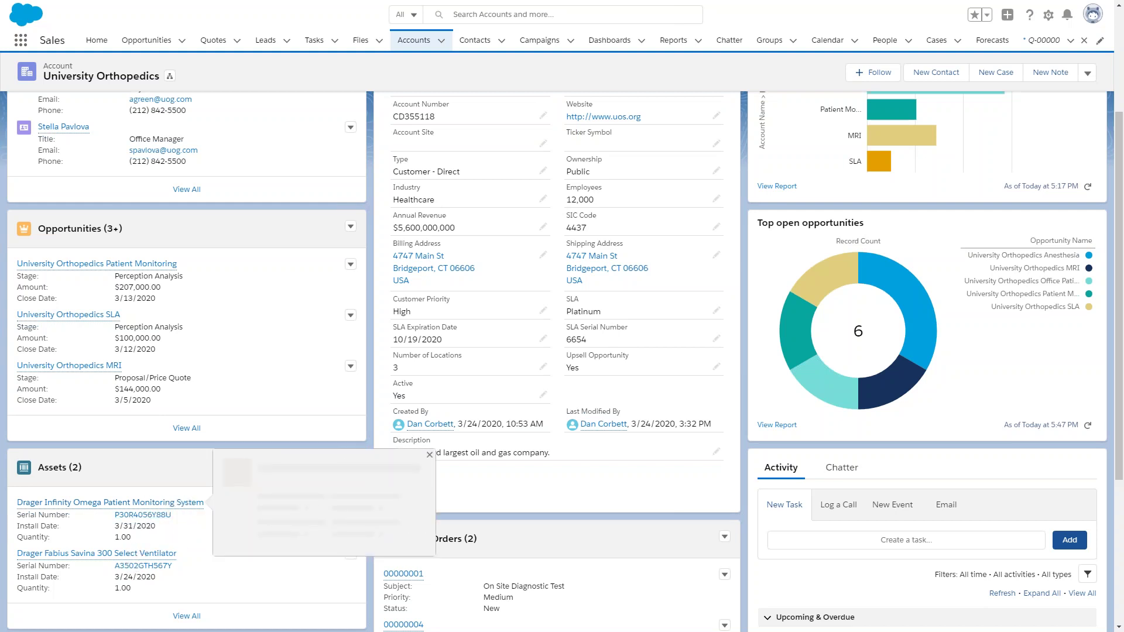
mouse_move(143, 555)
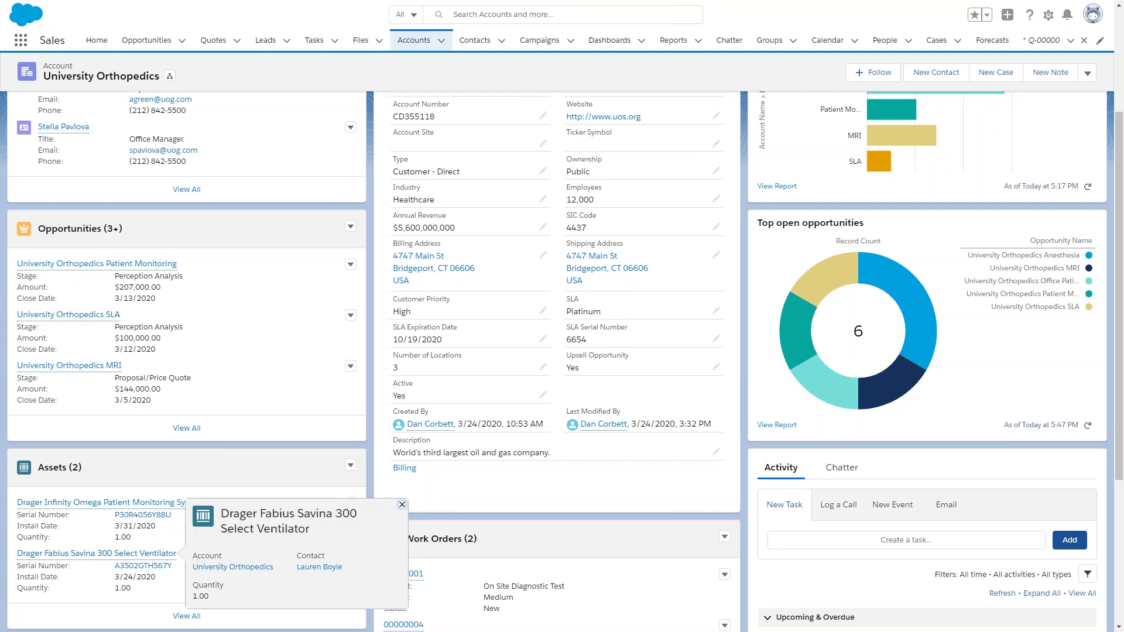
scroll(140, 550, down, 3)
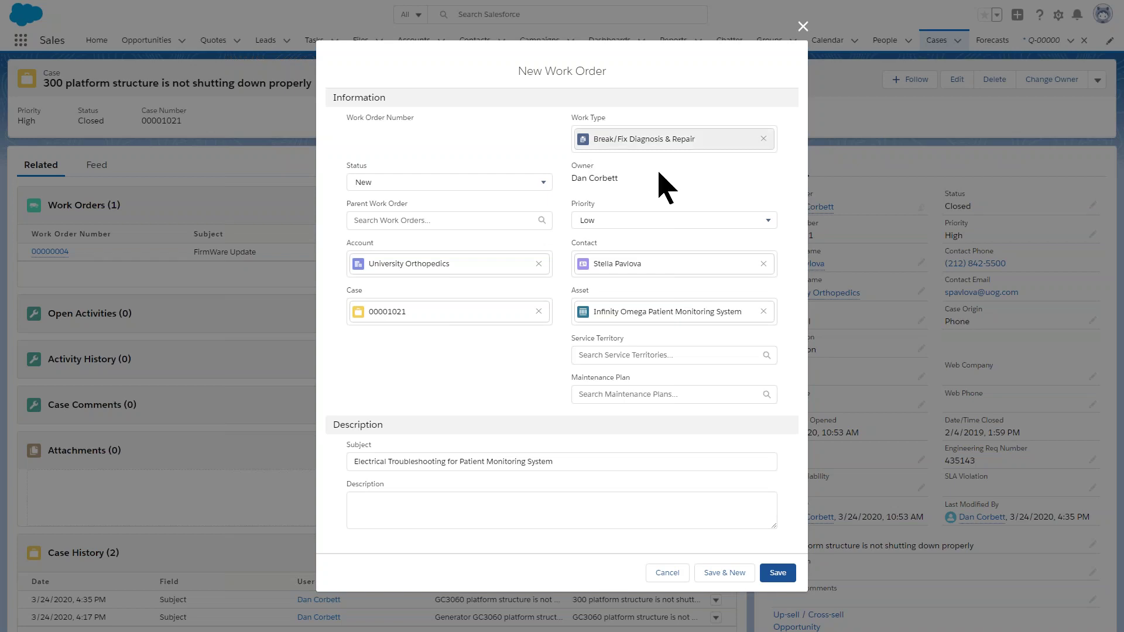
Save the Break/Fix Diagnosis & Repair work order for electrical troubleshooting of the patient monitoring system.
click(779, 575)
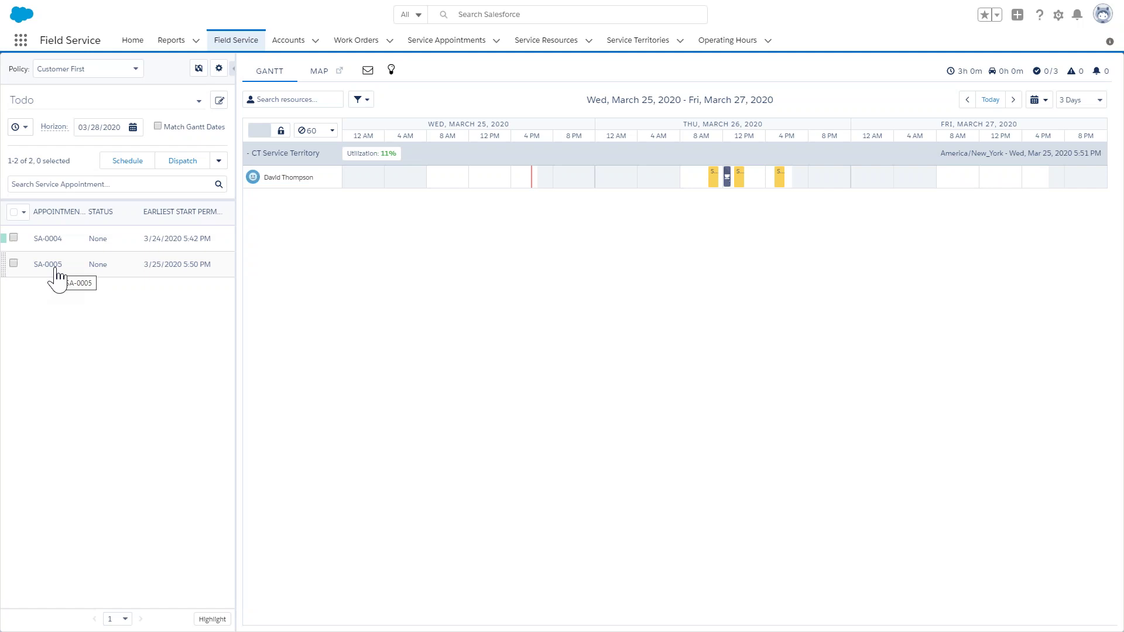
In Field Service, schedule all service appointments in the Todo list and check appointment details on the Gantt chart.
click(24, 212)
click(123, 170)
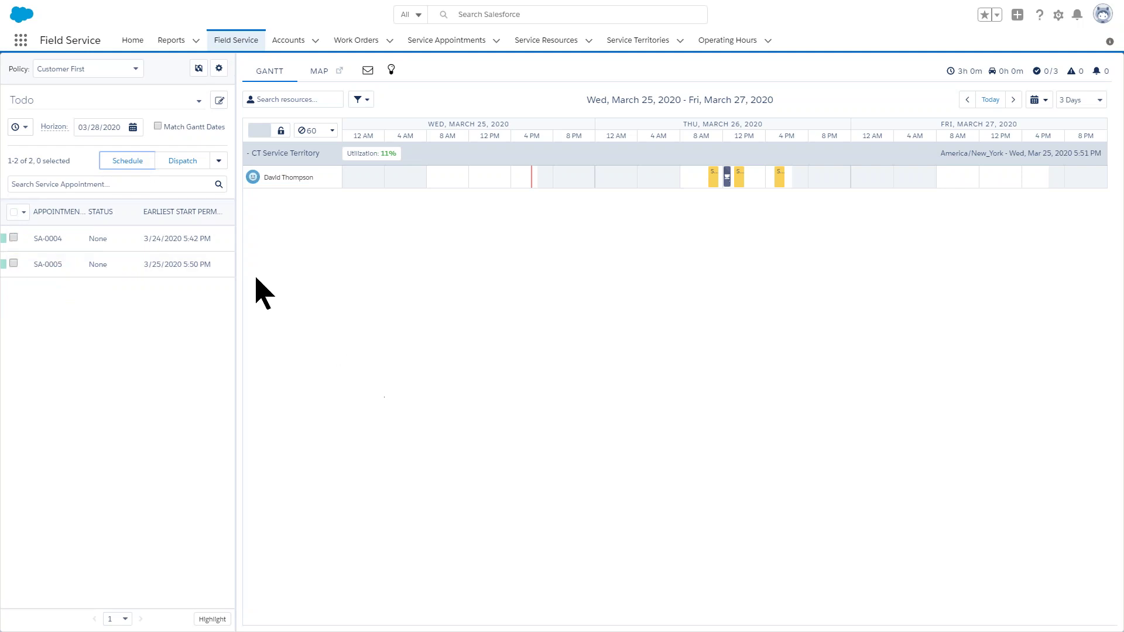
click(19, 213)
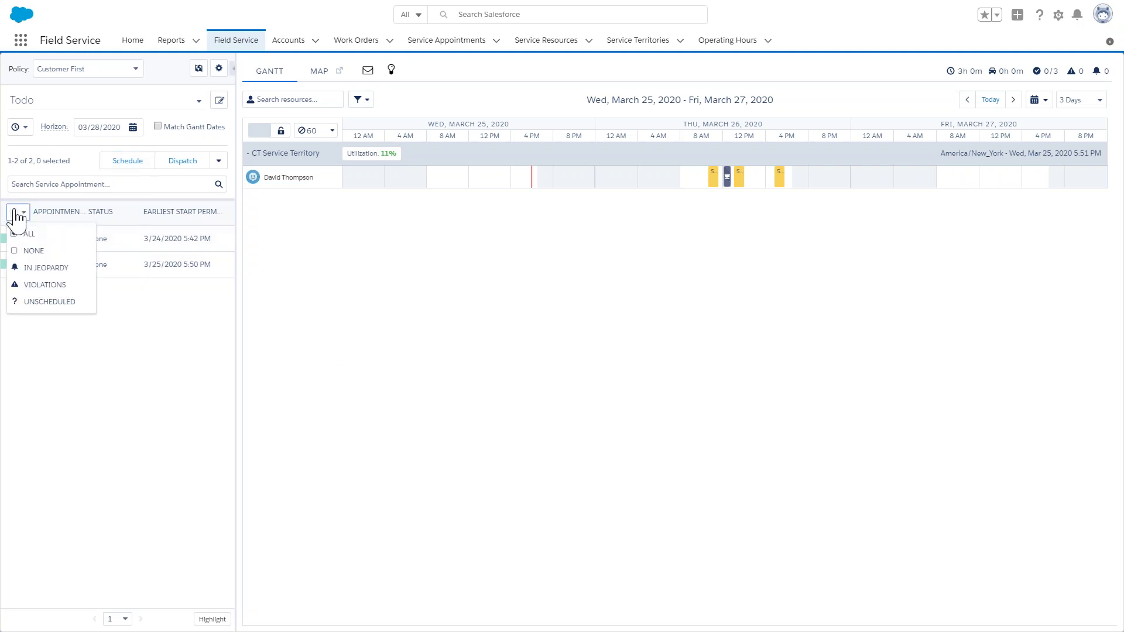
click(27, 232)
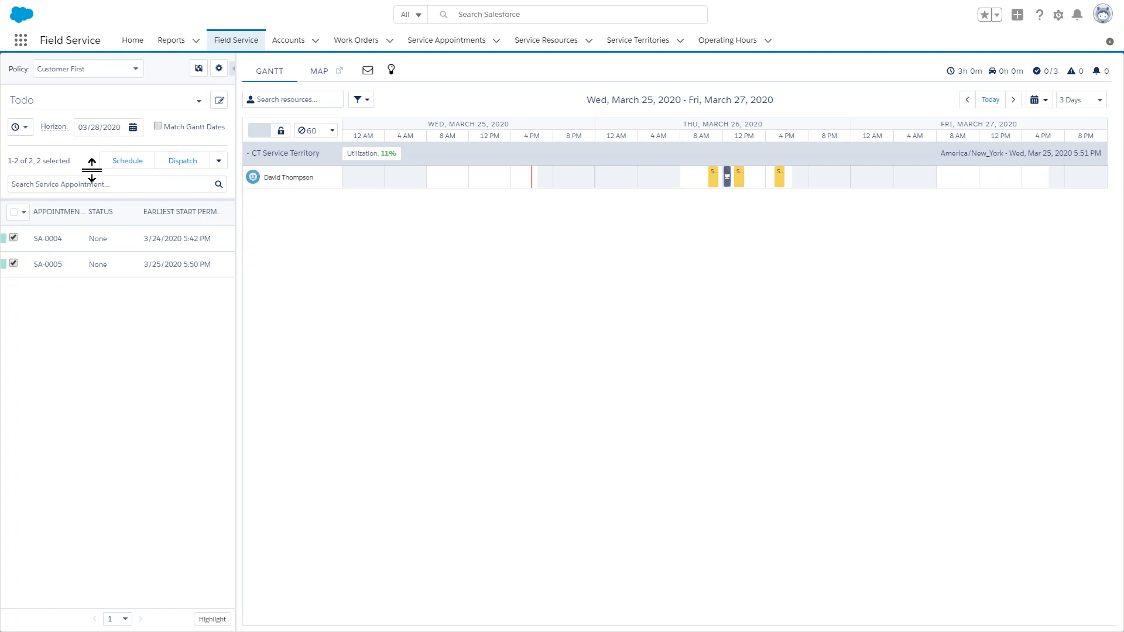
click(128, 161)
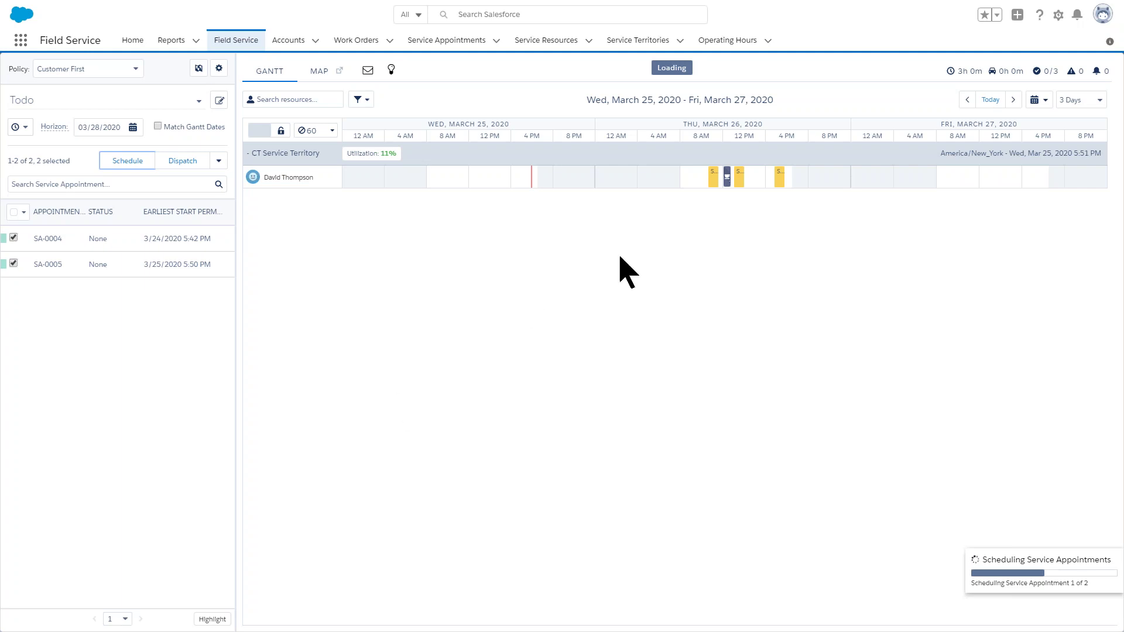
mouse_move(727, 175)
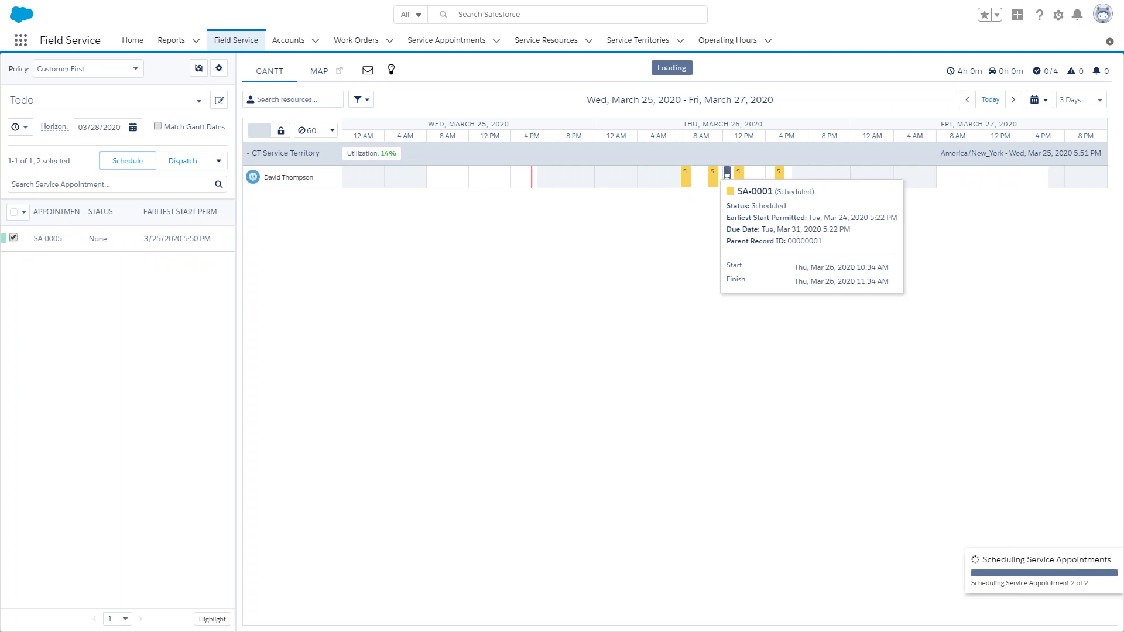
mouse_move(685, 188)
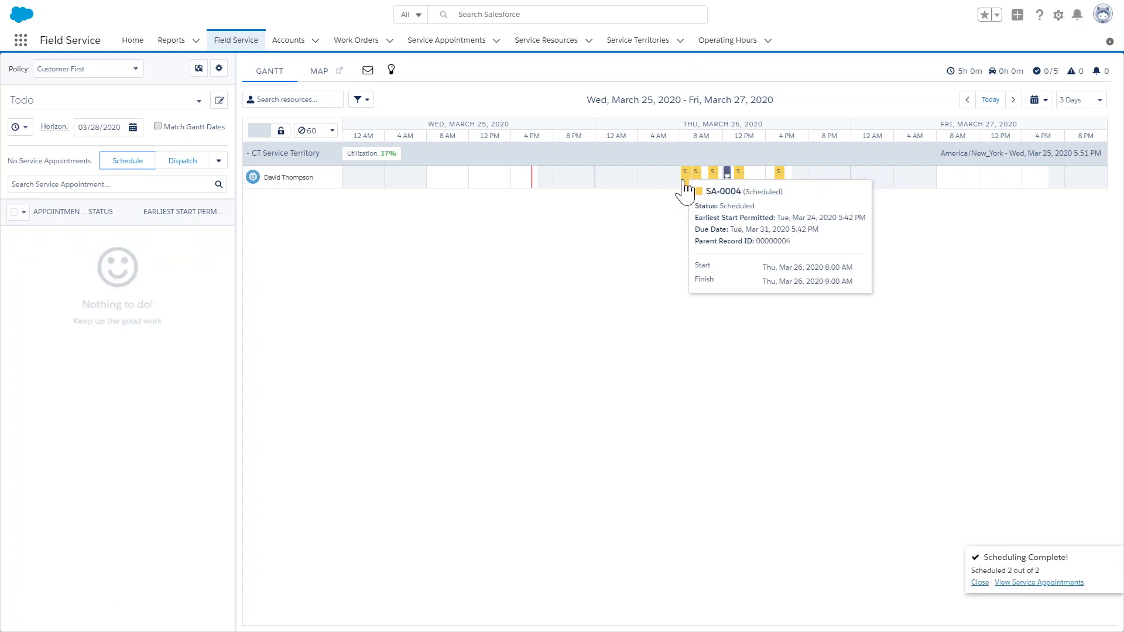
mouse_move(782, 184)
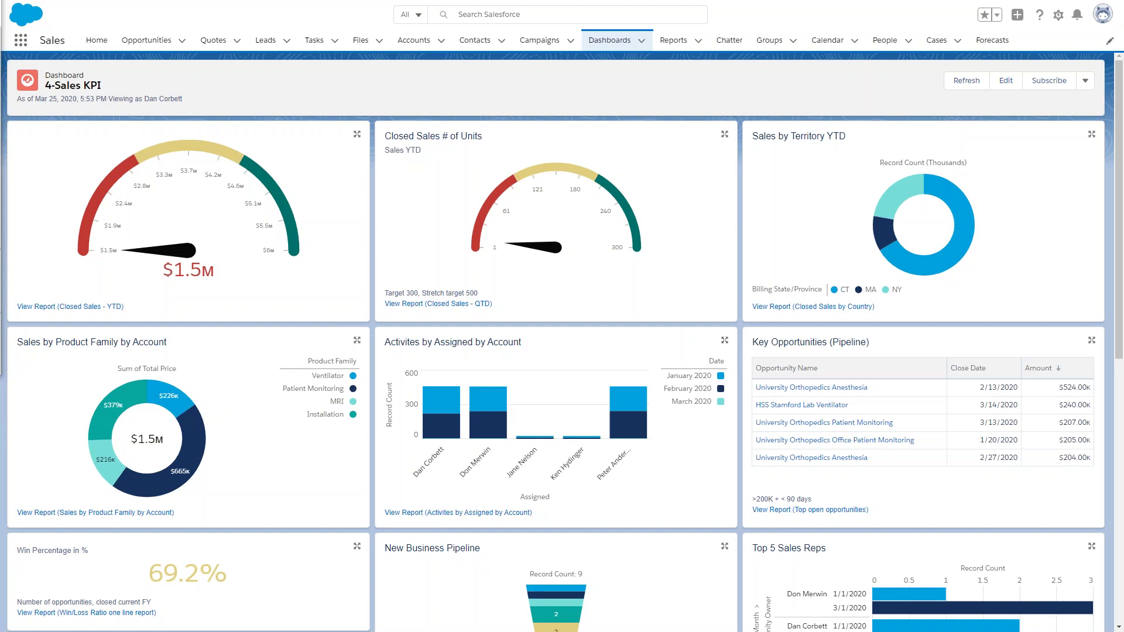
Review the charts of the 4-Sales KPI dashboard, from the sales gauges down to Lead Status and Lead Source.
scroll(471, 416, down, 4)
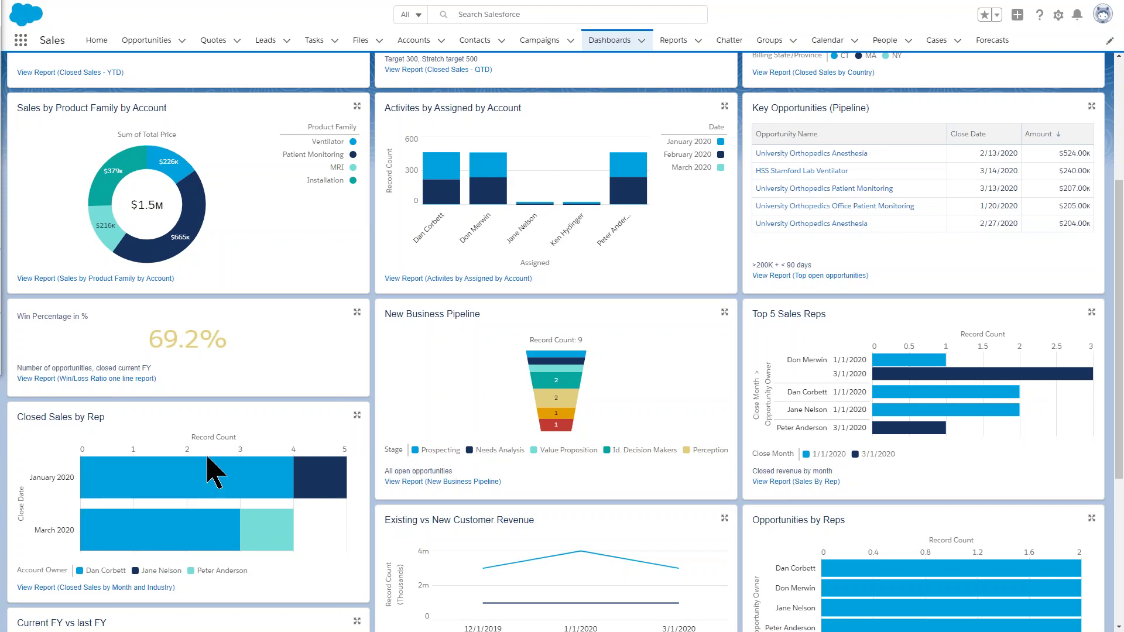
scroll(418, 431, down, 5)
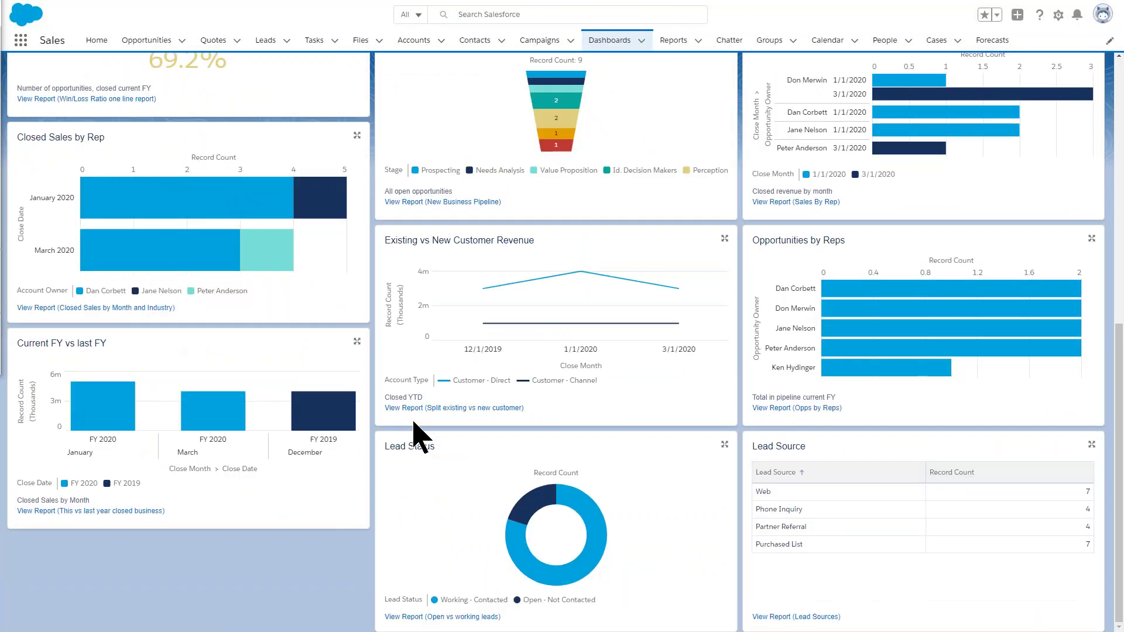
scroll(418, 445, up, 7)
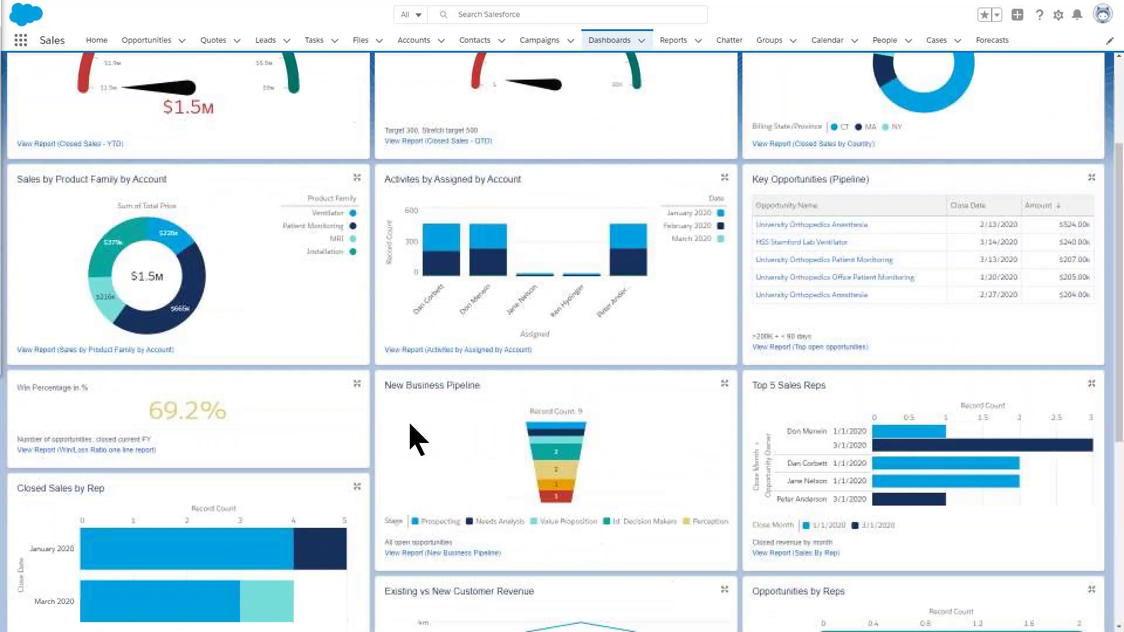